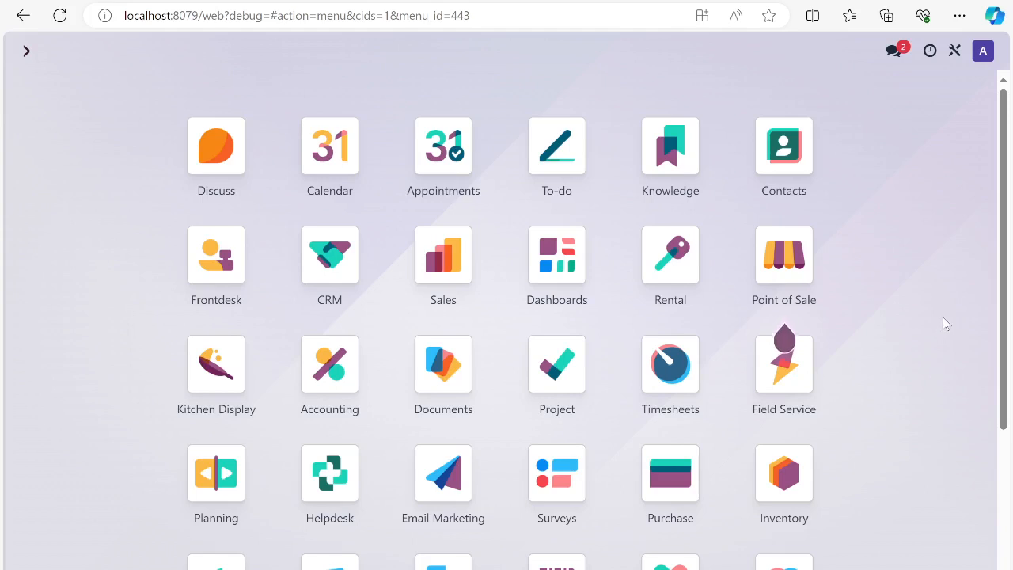
View the vendor list in the Purchase module and return to the app overview
{"action": "left_click", "coordinate": [684, 484]}
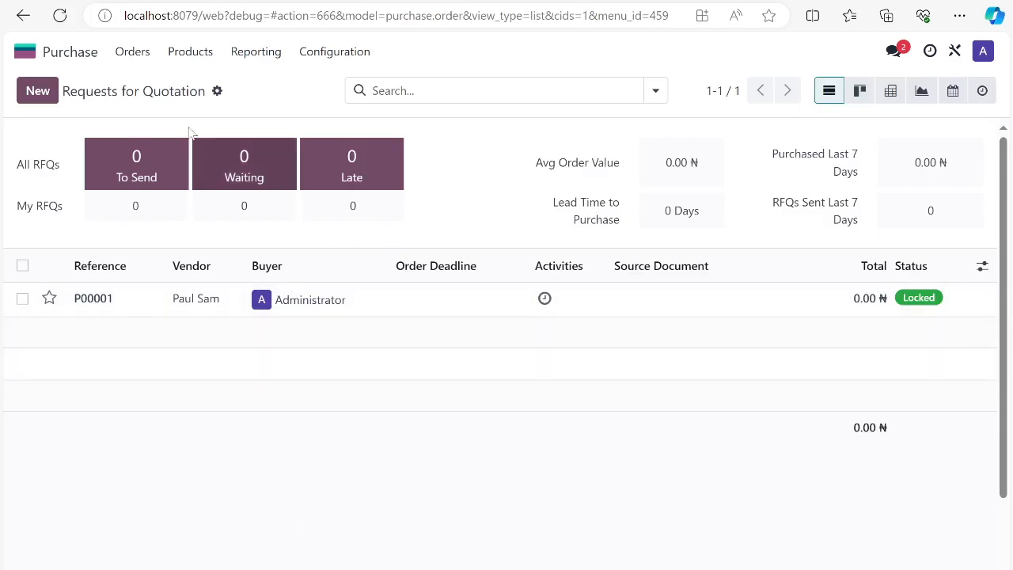
{"action": "left_click", "coordinate": [132, 52]}
{"action": "left_click", "coordinate": [168, 151]}
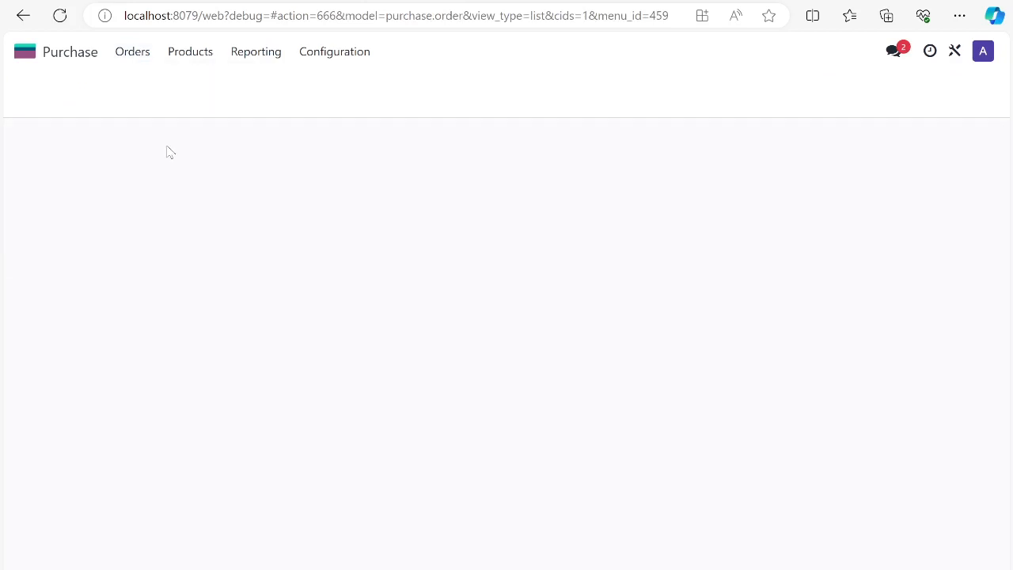
{"action": "left_click", "coordinate": [132, 52]}
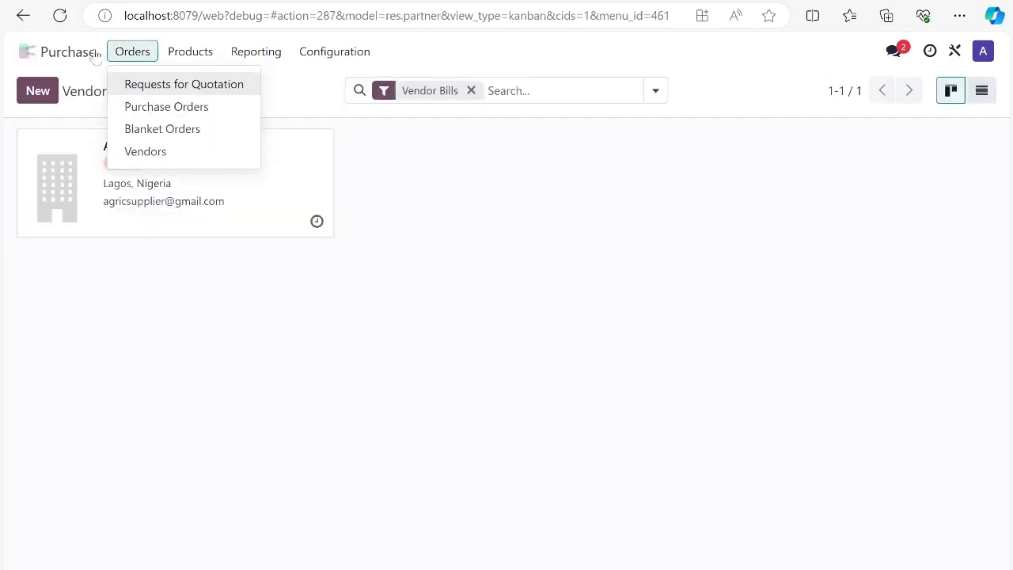
{"action": "left_click", "coordinate": [25, 52]}
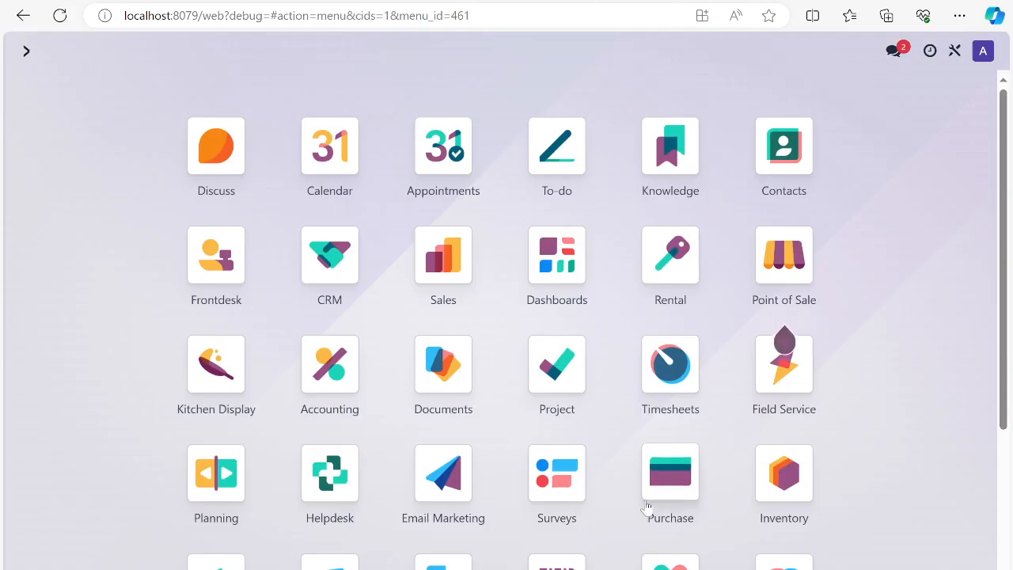
Create a new request for quotation in Purchase with AGRIC SUPPLIER as the vendor
{"action": "left_click", "coordinate": [696, 486]}
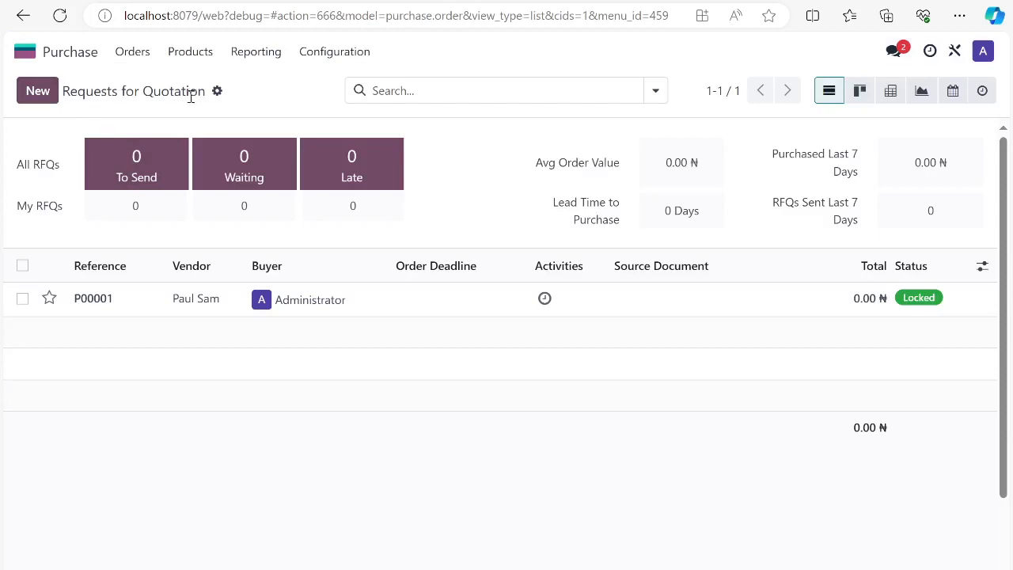
{"action": "left_click", "coordinate": [51, 98]}
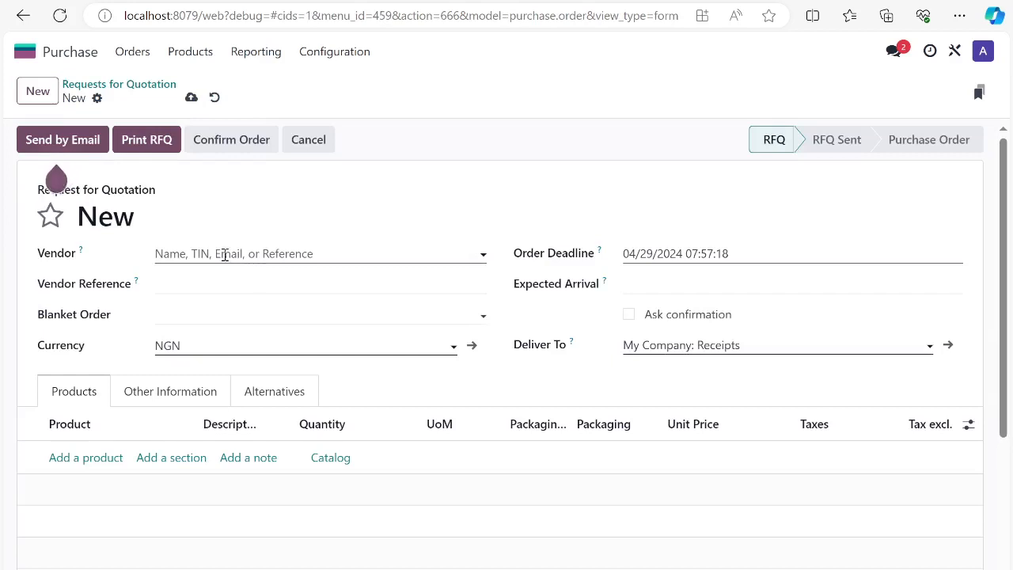
{"action": "left_click", "coordinate": [219, 253]}
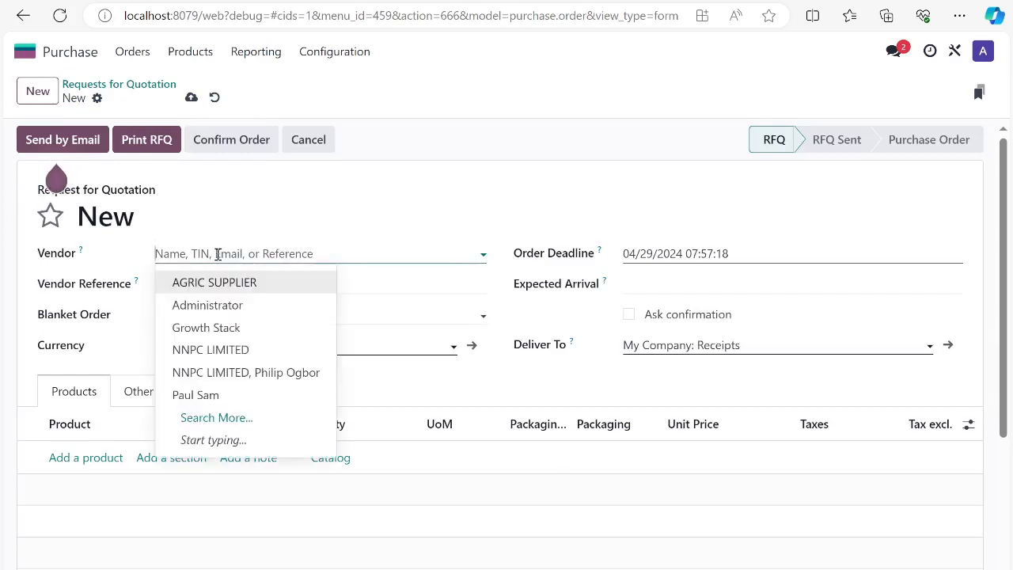
{"action": "left_click", "coordinate": [234, 285]}
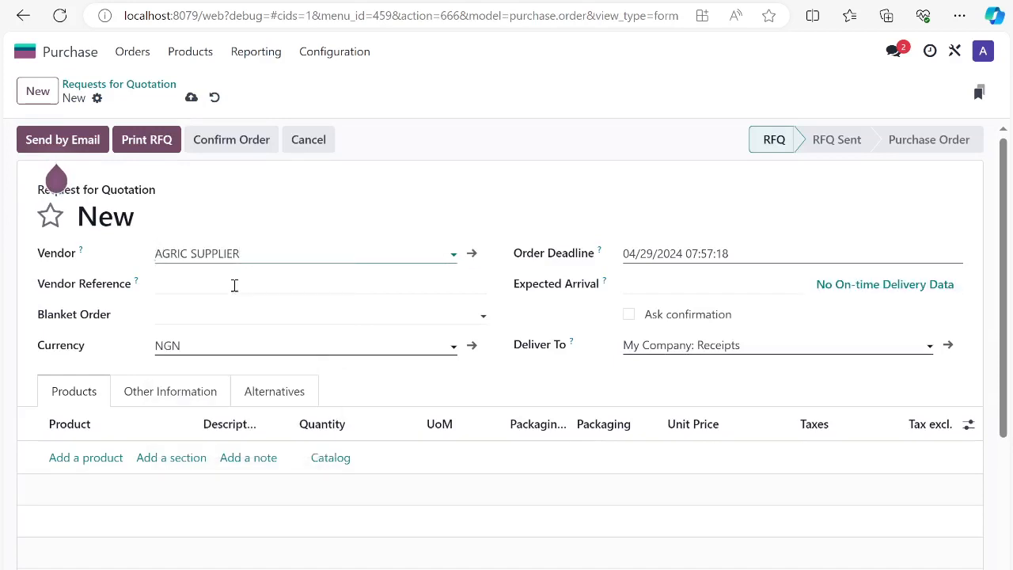
Review the request's Vendor Reference field and the choices for Blanket Order and Currency
{"action": "left_click", "coordinate": [210, 286]}
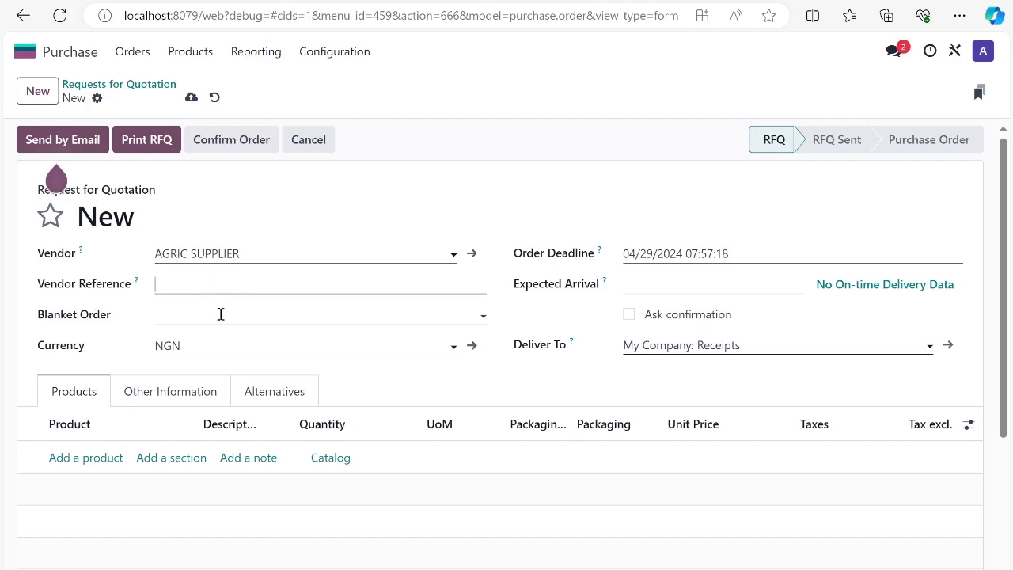
{"action": "left_click", "coordinate": [191, 314]}
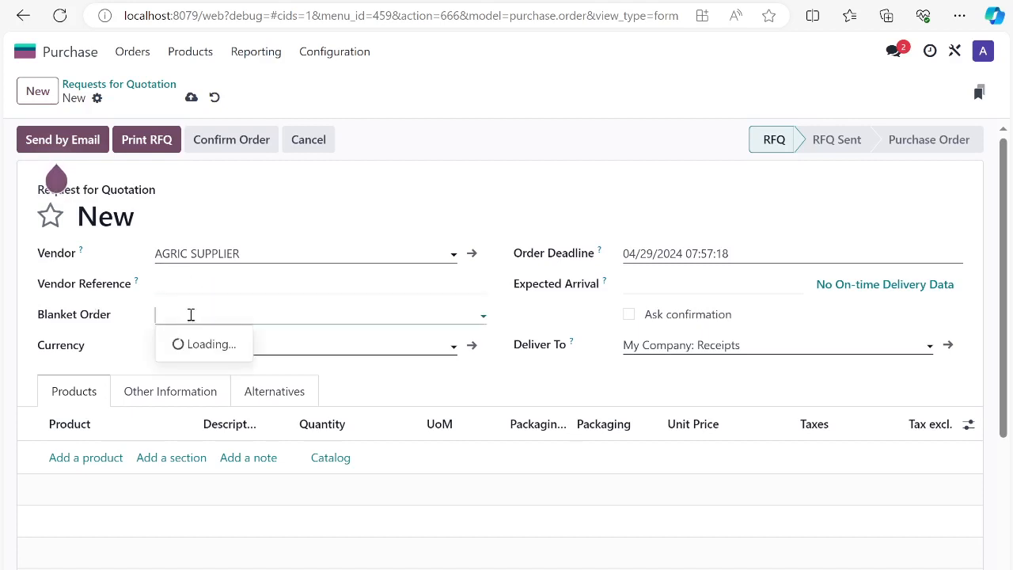
{"action": "left_click", "coordinate": [238, 287]}
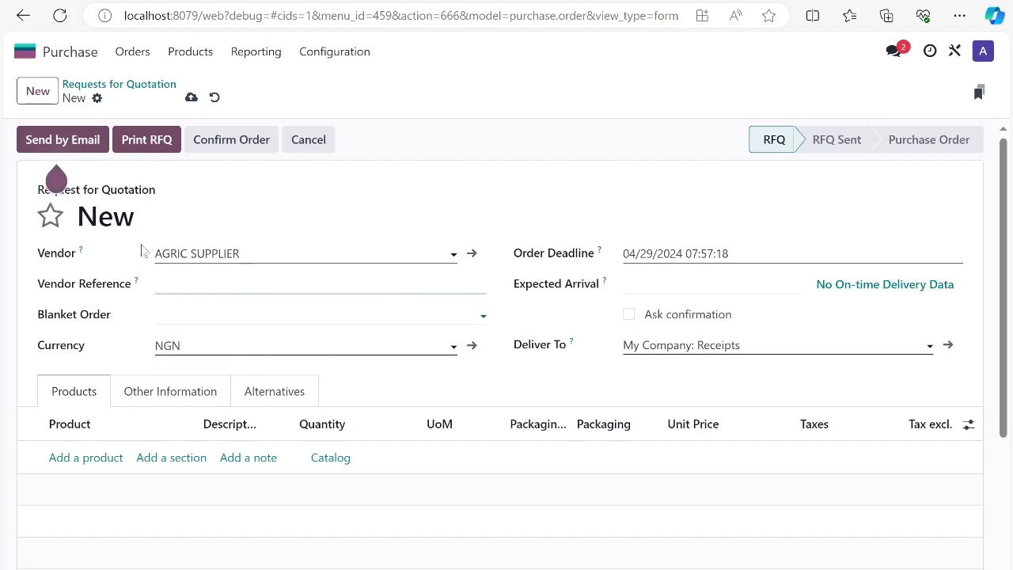
{"action": "left_click", "coordinate": [186, 344]}
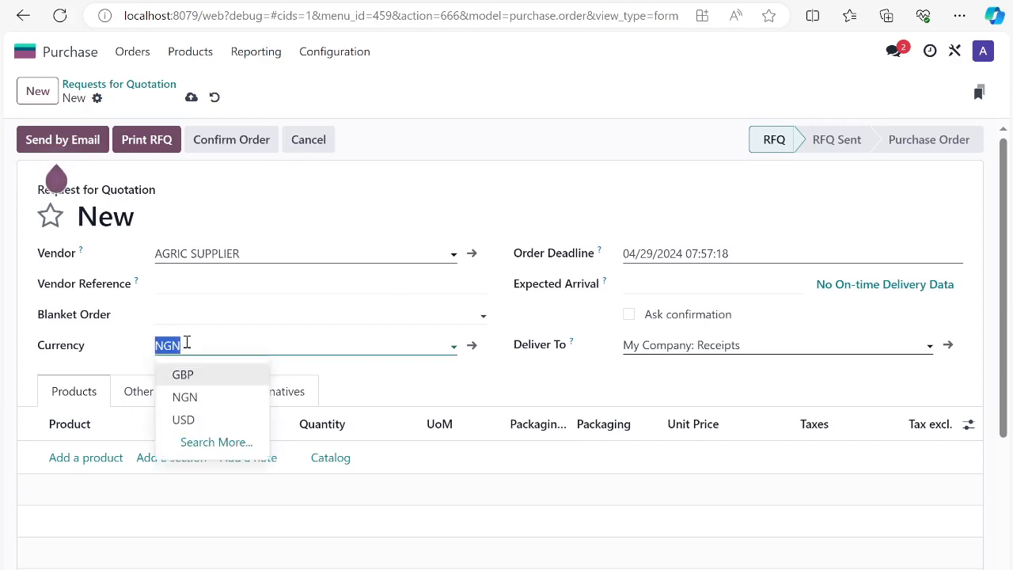
{"action": "left_click", "coordinate": [136, 346]}
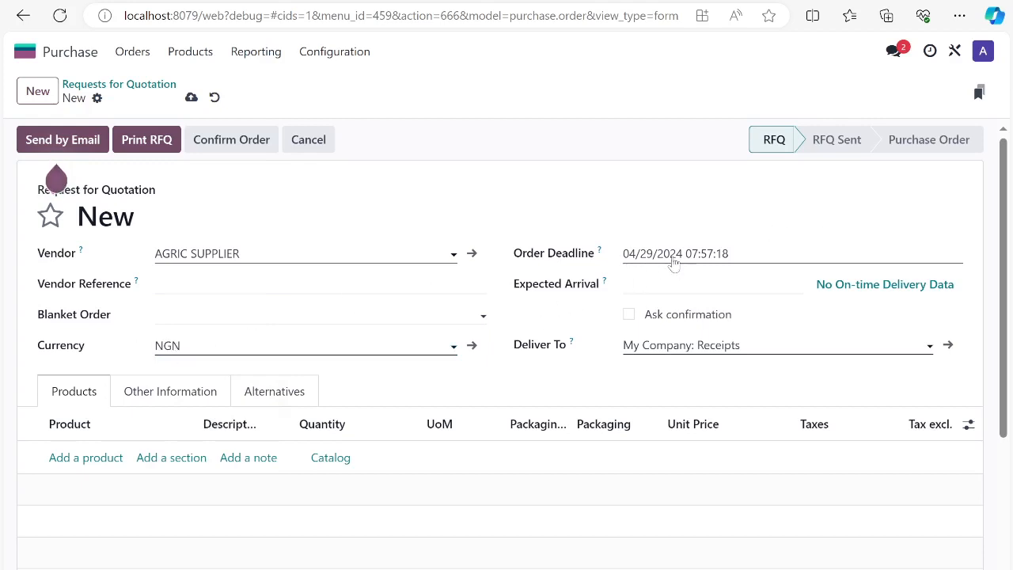
Set the expected arrival to 05/09/2024 07:00 and check the available Deliver To choices
{"action": "left_click", "coordinate": [652, 297]}
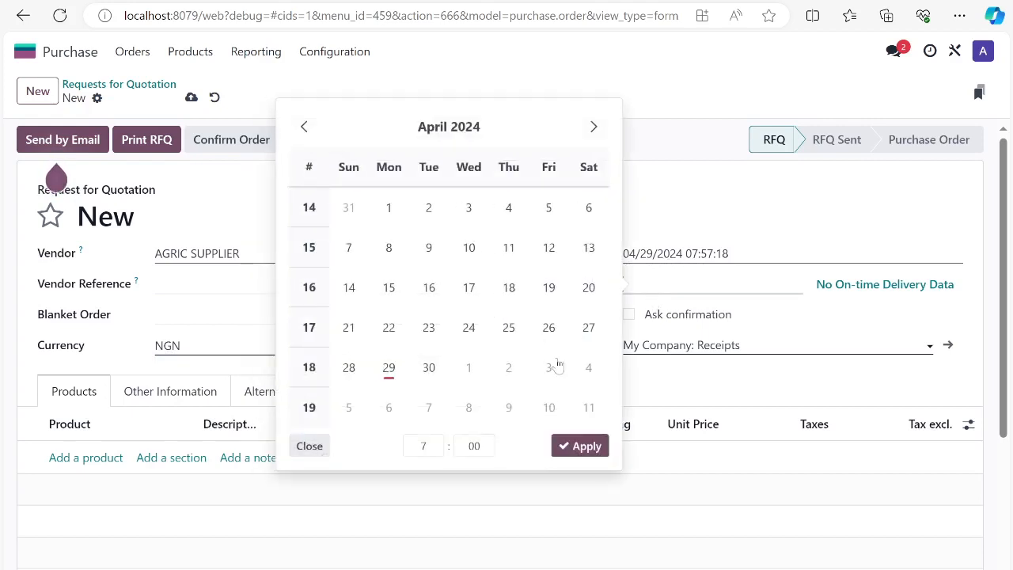
{"action": "left_click", "coordinate": [508, 409]}
{"action": "left_click", "coordinate": [582, 447]}
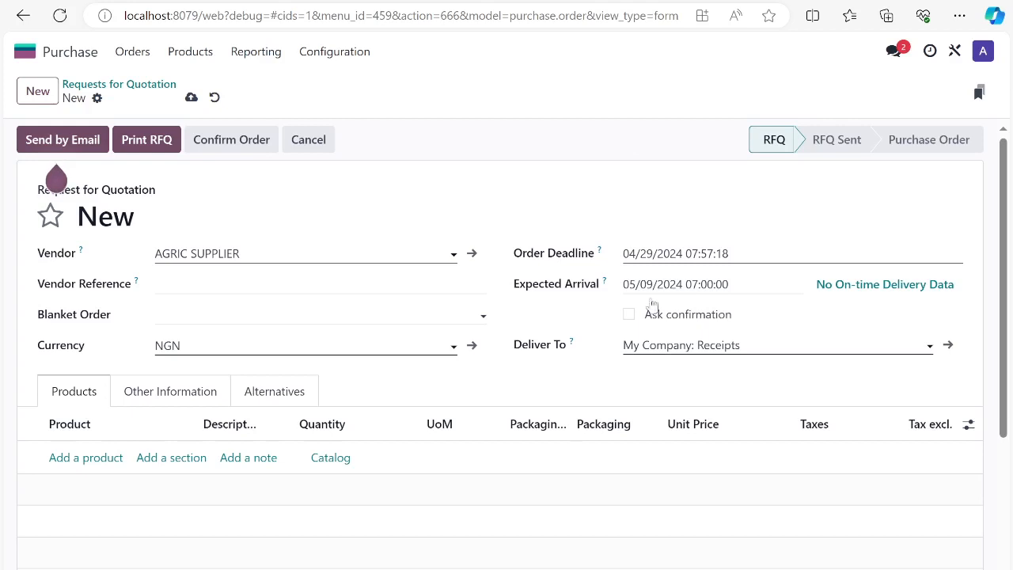
{"action": "left_click", "coordinate": [679, 346]}
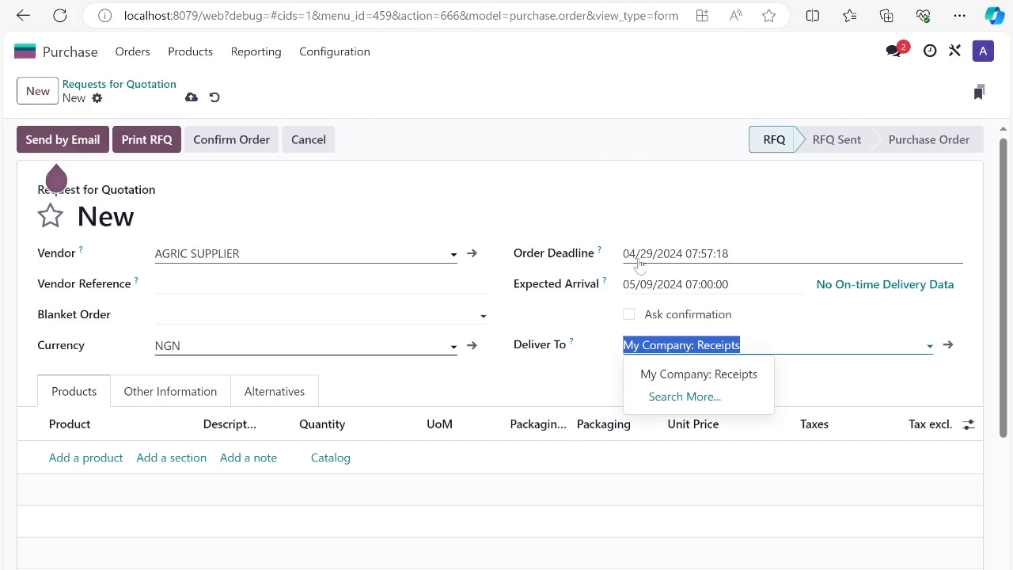
{"action": "left_click", "coordinate": [629, 153]}
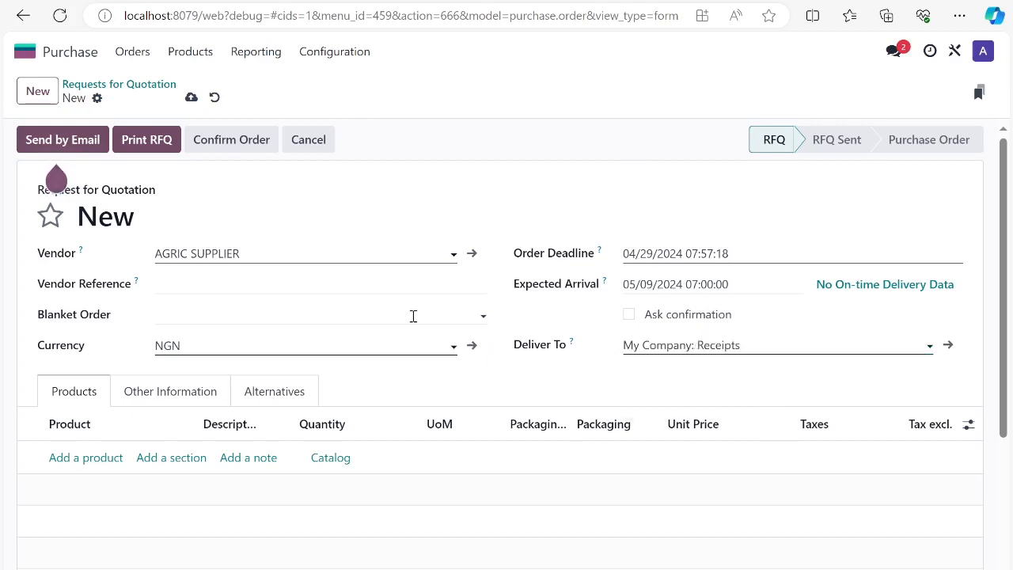
{"action": "scroll", "coordinate": [396, 325], "scroll_direction": "down", "scroll_amount": 1}
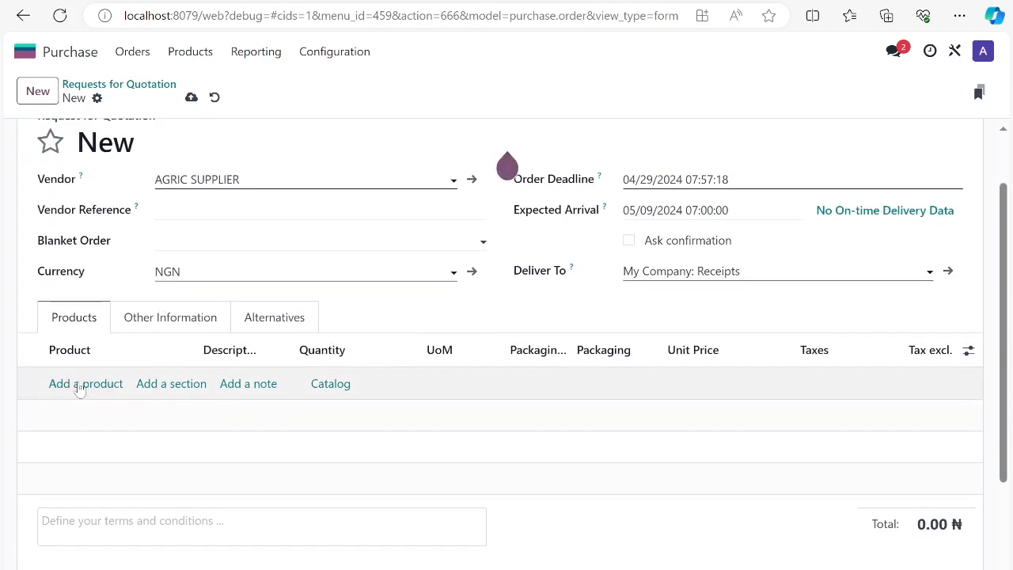
{"action": "left_click", "coordinate": [80, 385]}
{"action": "left_click", "coordinate": [81, 382]}
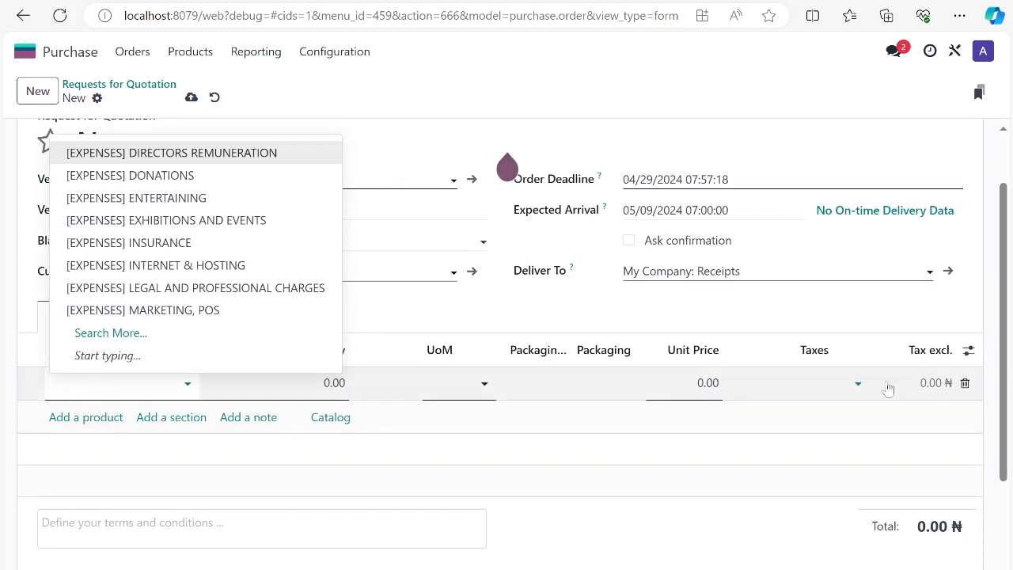
{"action": "left_click", "coordinate": [965, 383]}
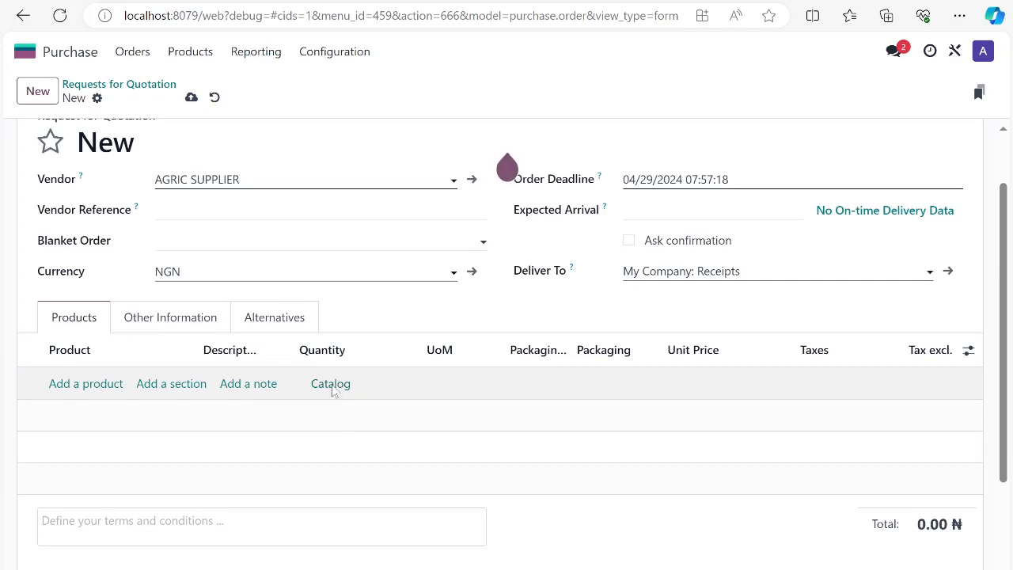
Open the product catalog for the request, remove the vendor filter and show only the FINISHED GOODS category
{"action": "left_click", "coordinate": [331, 385]}
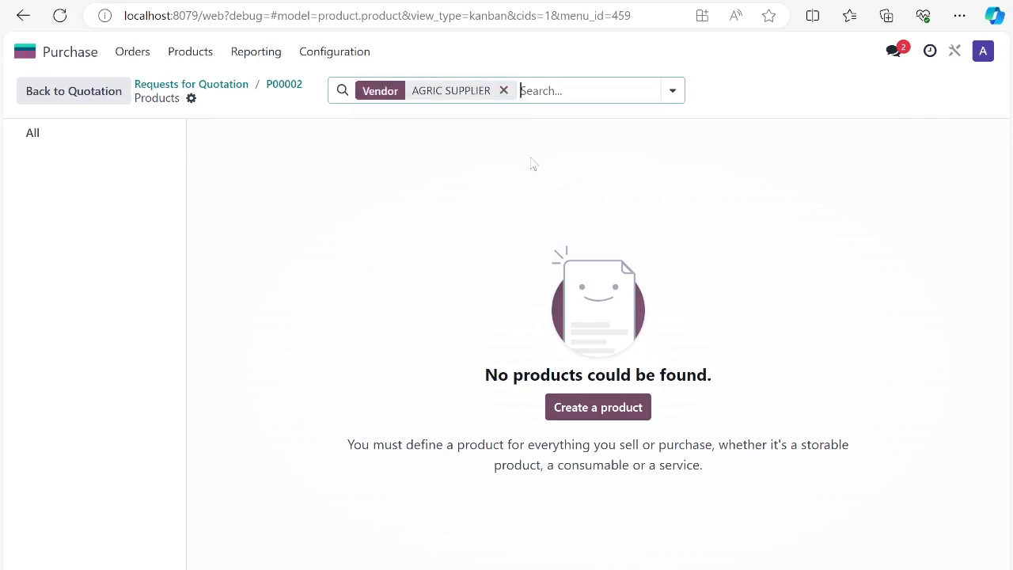
{"action": "key", "text": "BackSpace"}
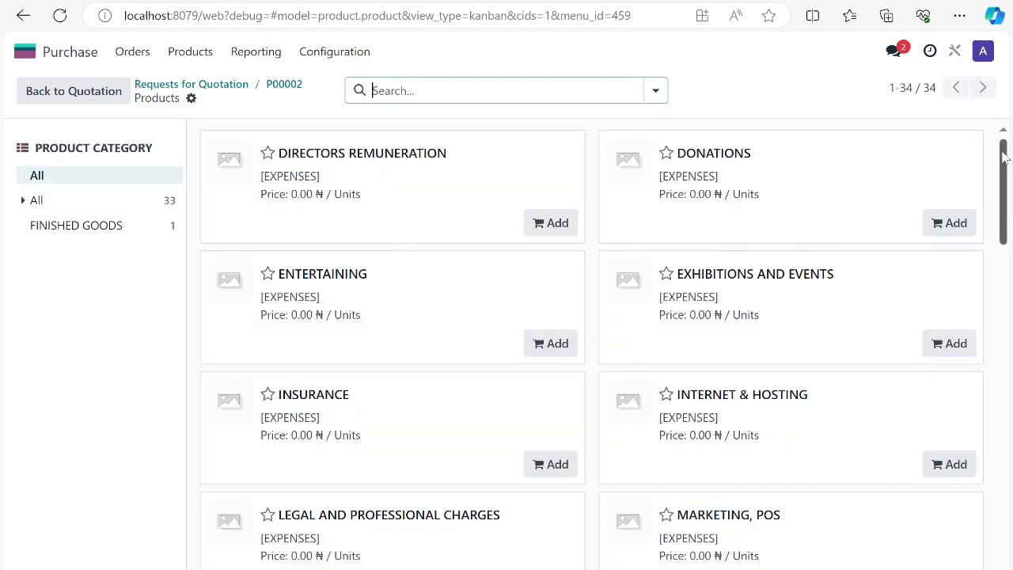
{"action": "mouse_move", "coordinate": [1004, 158]}
{"action": "left_mouse_down"}
{"action": "mouse_move", "coordinate": [1012, 519]}
{"action": "mouse_move", "coordinate": [1010, 170]}
{"action": "left_mouse_up"}
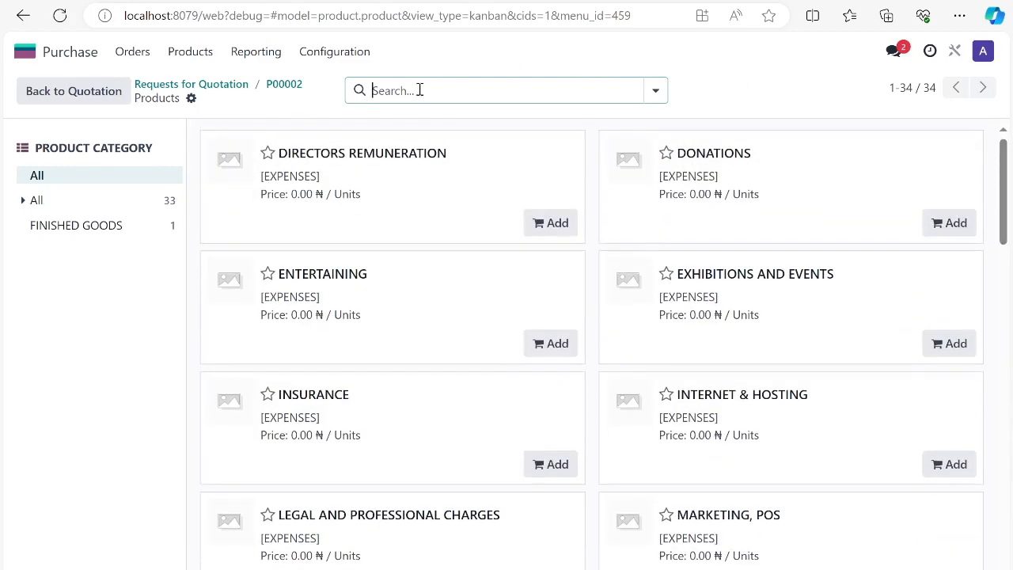
{"action": "left_click", "coordinate": [82, 233]}
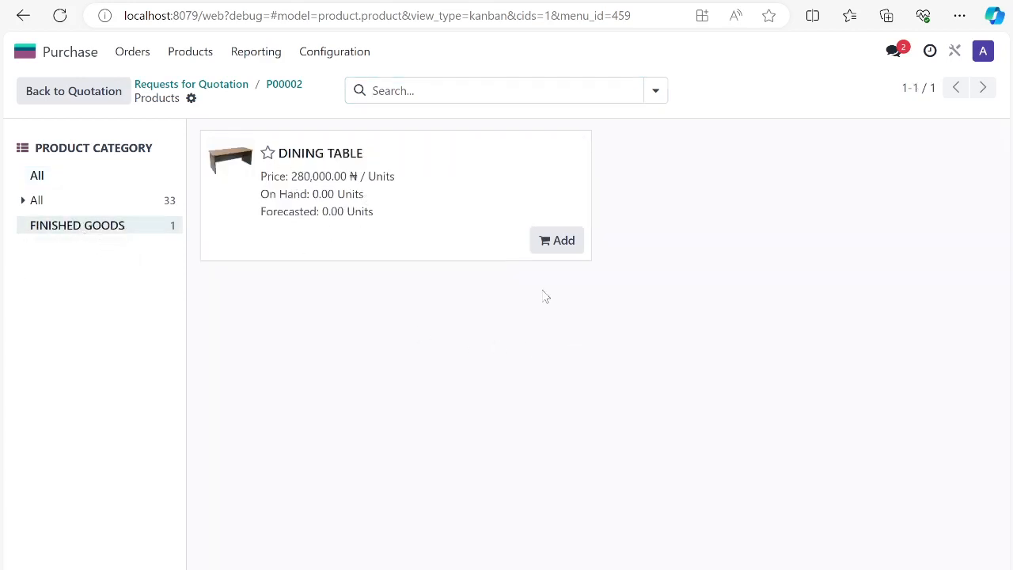
Add 5 units of DINING TABLE from the catalog to the request, and delete that order line again
{"action": "left_click", "coordinate": [554, 244]}
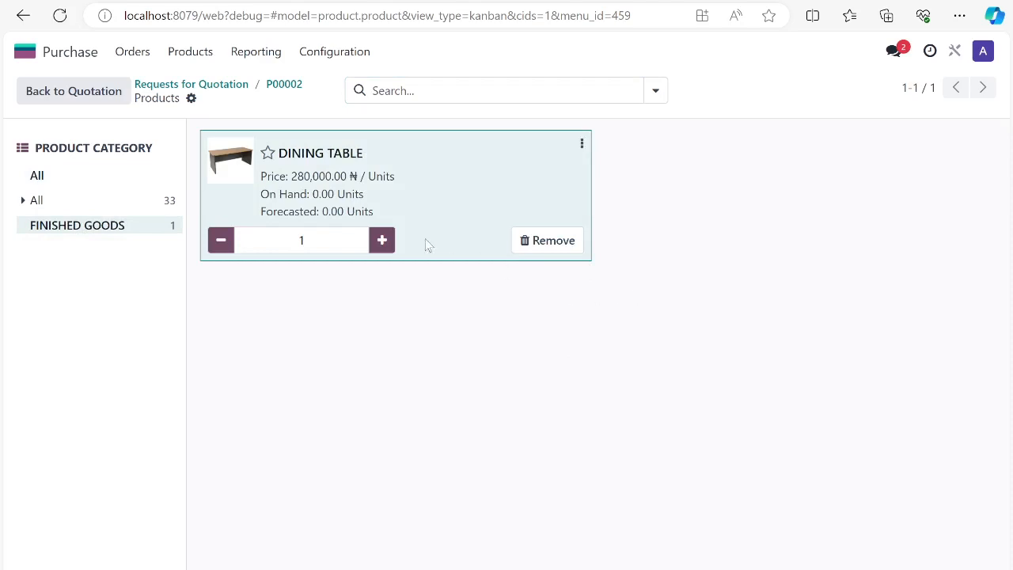
{"action": "left_click", "coordinate": [383, 241]}
{"action": "left_click", "coordinate": [383, 241]}
{"action": "left_click", "coordinate": [383, 240]}
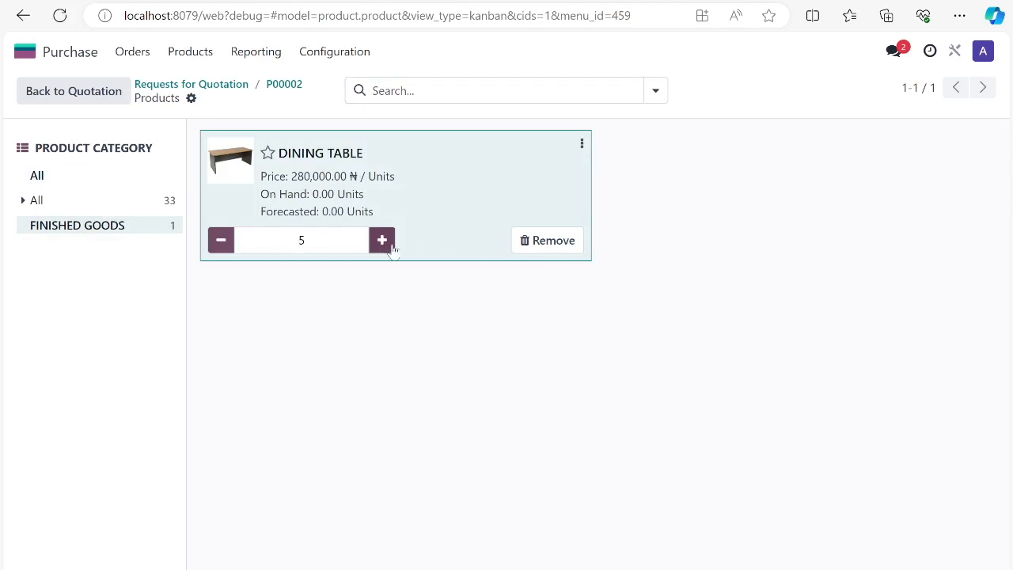
{"action": "left_click", "coordinate": [303, 90]}
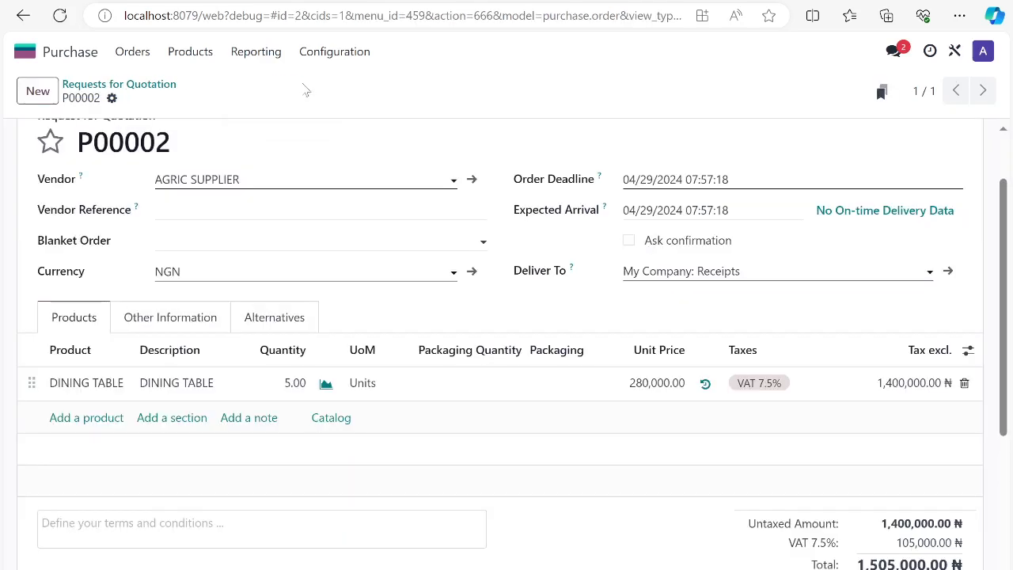
{"action": "left_click", "coordinate": [964, 382]}
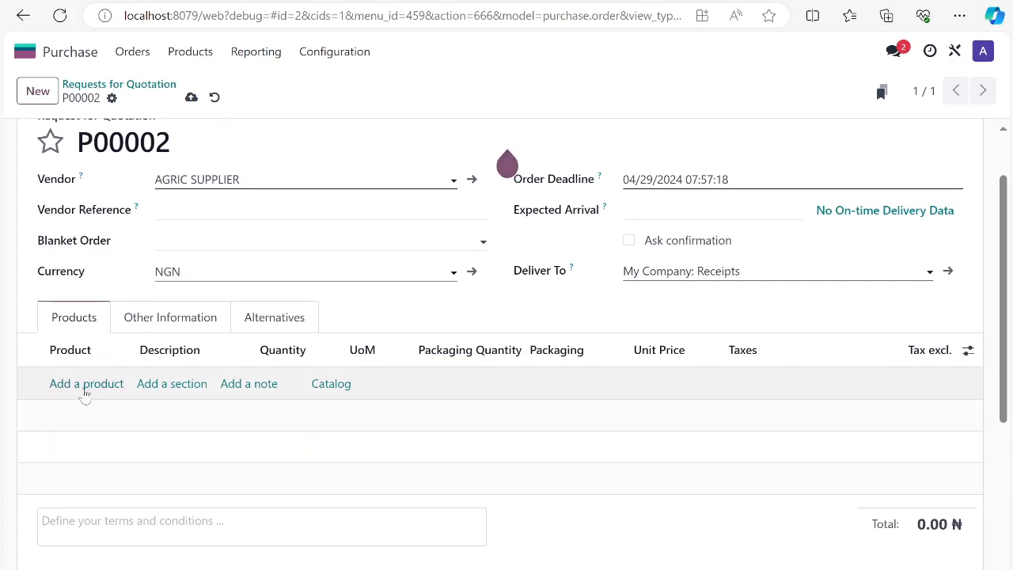
Add a DINING TABLE order line by searching the products for "TABL", and set its quantity to 5
{"action": "left_click", "coordinate": [85, 385]}
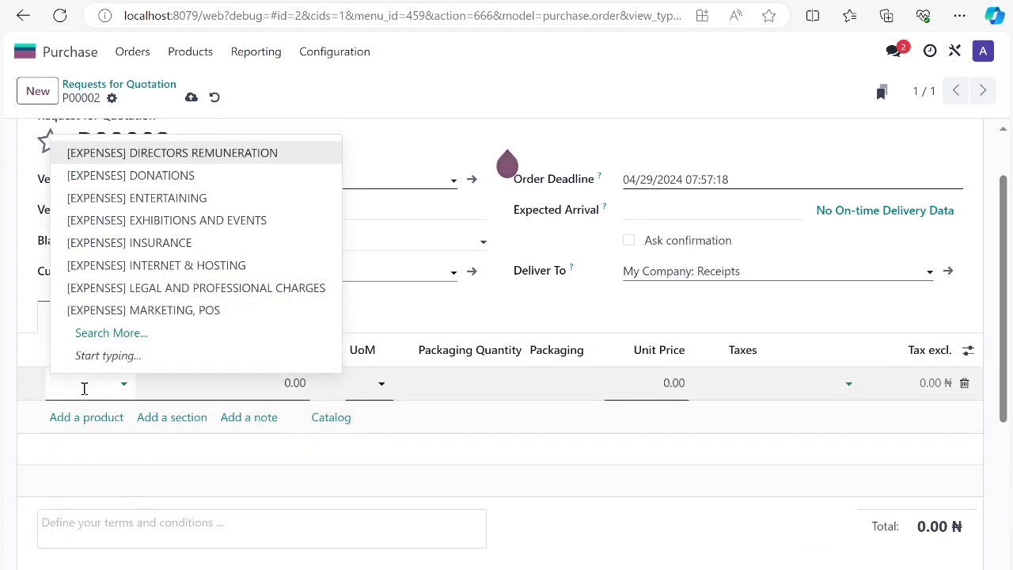
{"action": "left_click", "coordinate": [142, 331]}
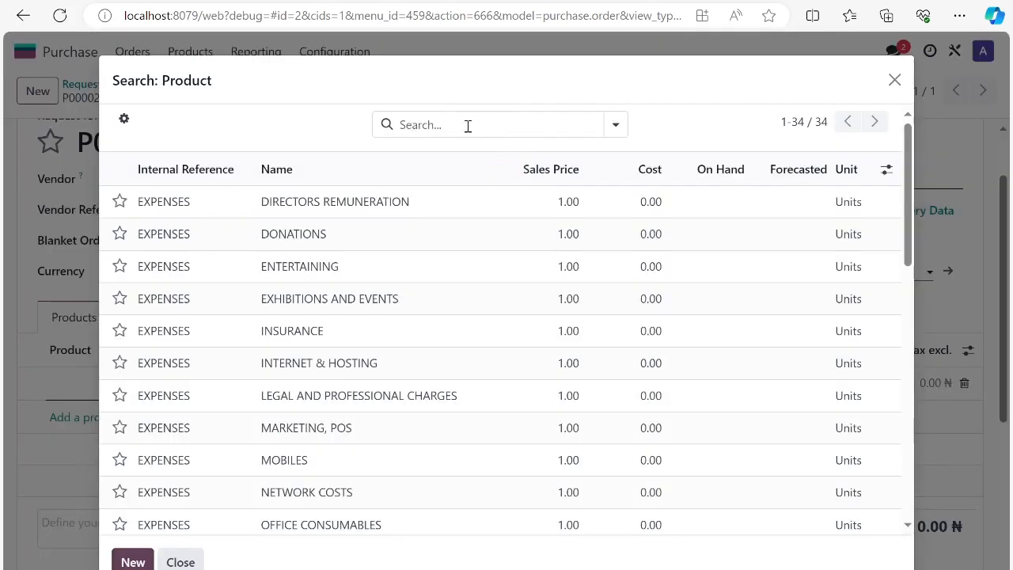
{"action": "type", "text": "TAB"}
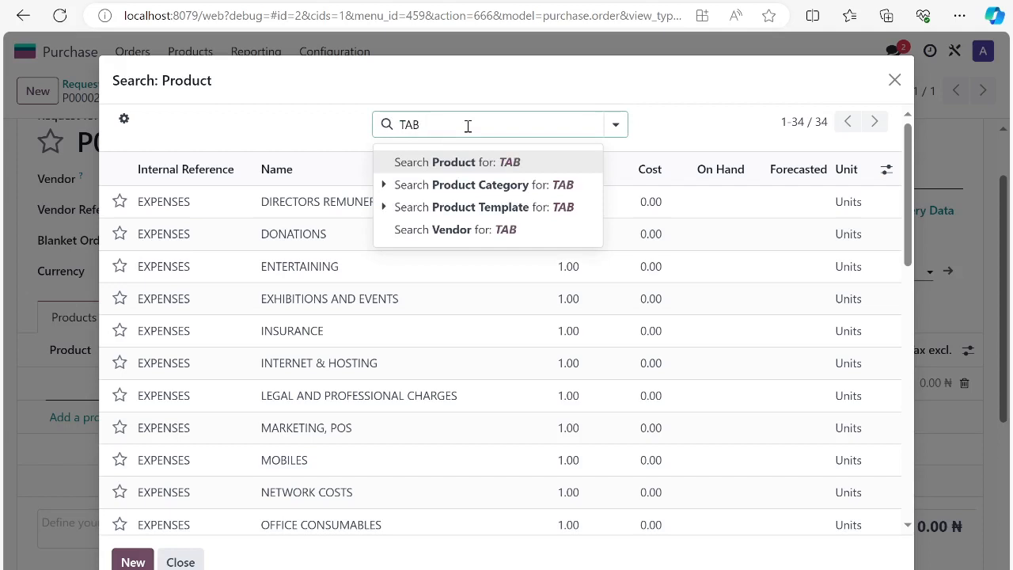
{"action": "type", "text": "L"}
{"action": "key", "text": "Return"}
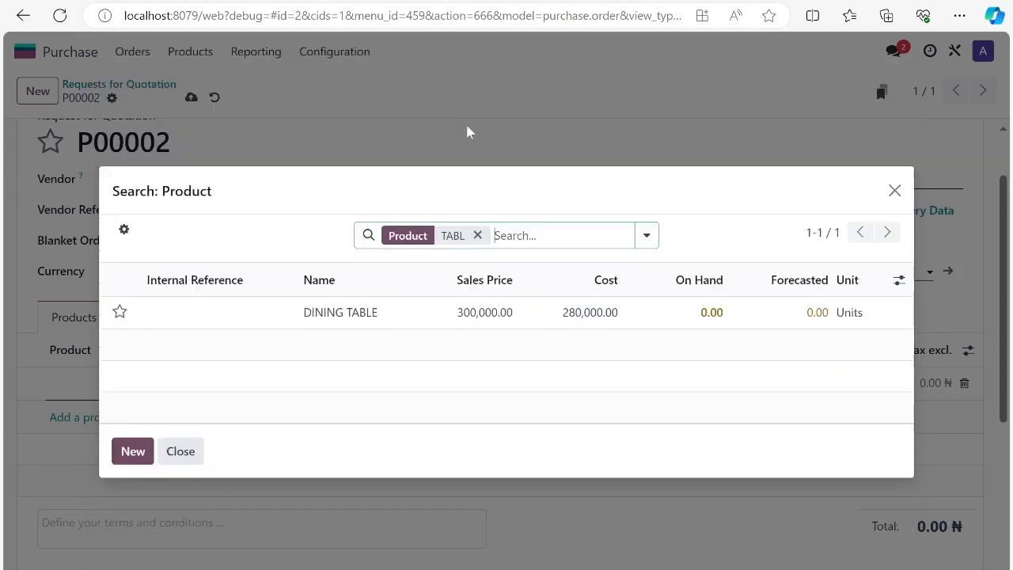
{"action": "left_click", "coordinate": [398, 320]}
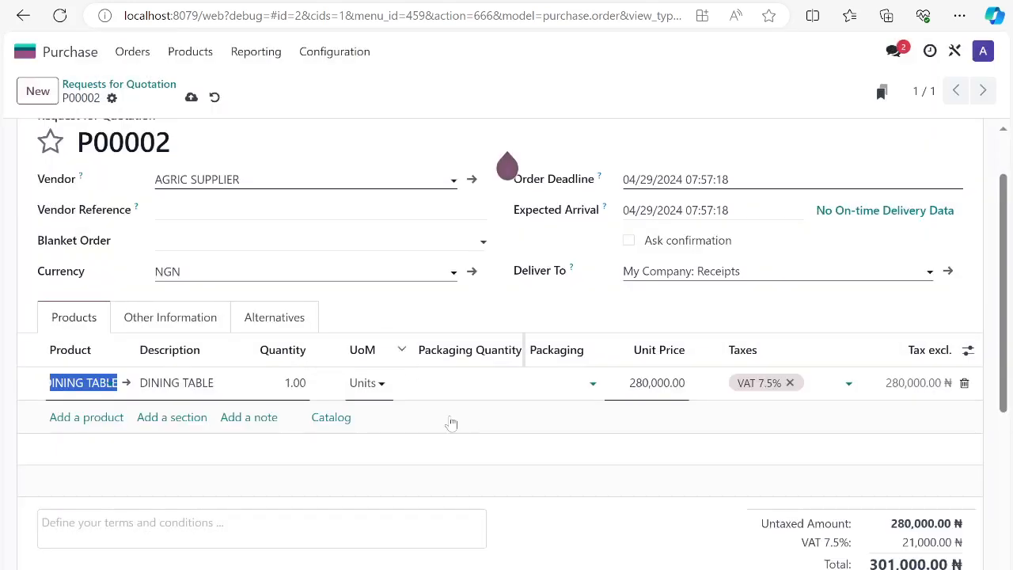
{"action": "left_click", "coordinate": [295, 383]}
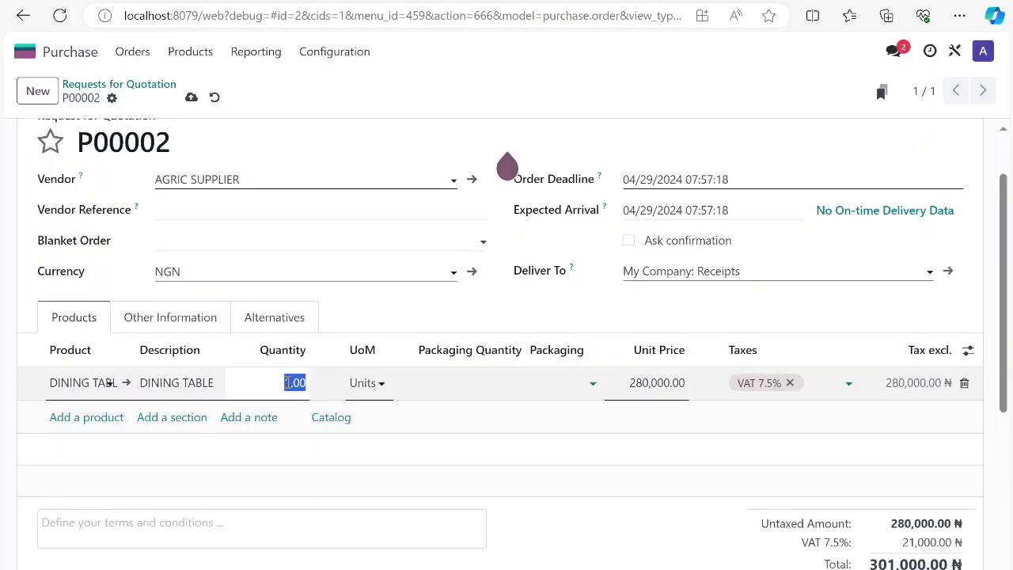
{"action": "type", "text": "5"}
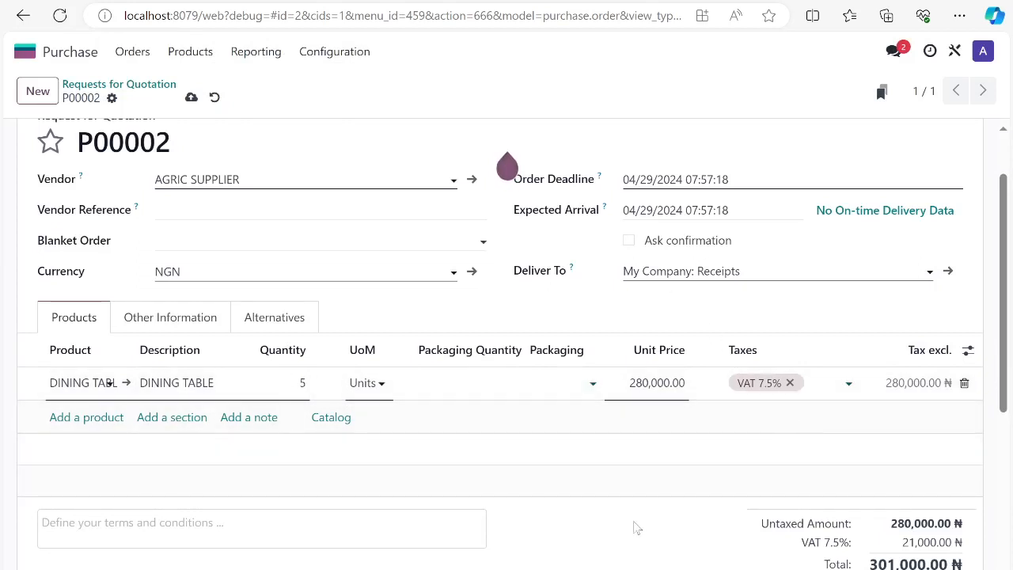
Commit the DINING TABLE order line and review the request's totals and change log
{"action": "left_click", "coordinate": [610, 423]}
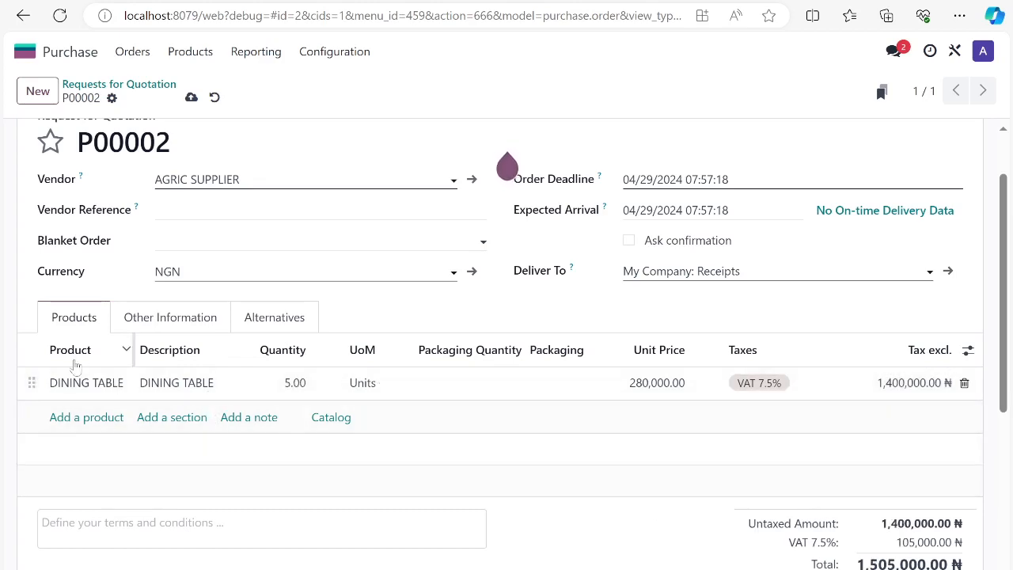
{"action": "scroll", "coordinate": [93, 470], "scroll_direction": "down", "scroll_amount": 3}
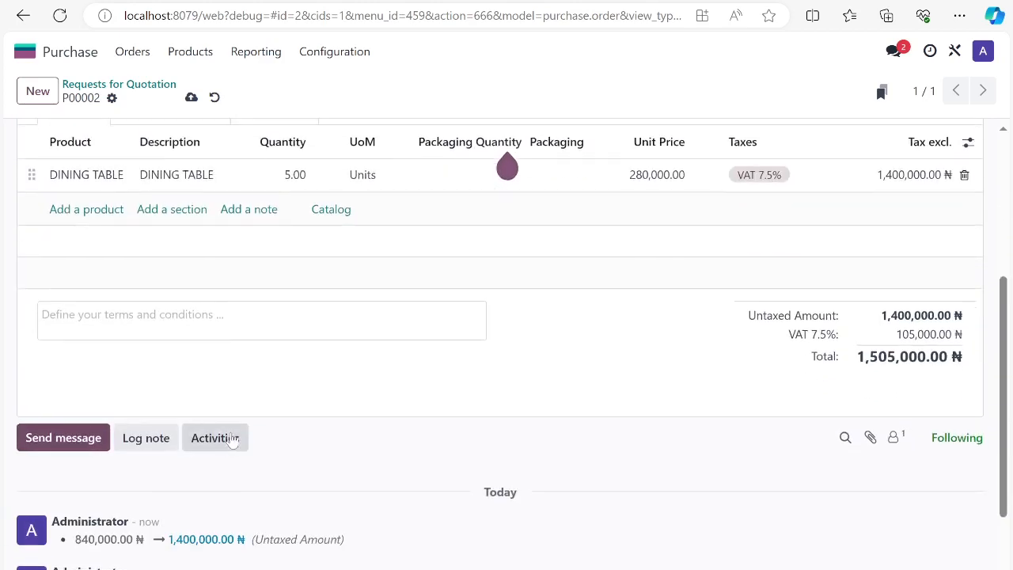
{"action": "left_click", "coordinate": [130, 303]}
{"action": "left_click", "coordinate": [663, 341]}
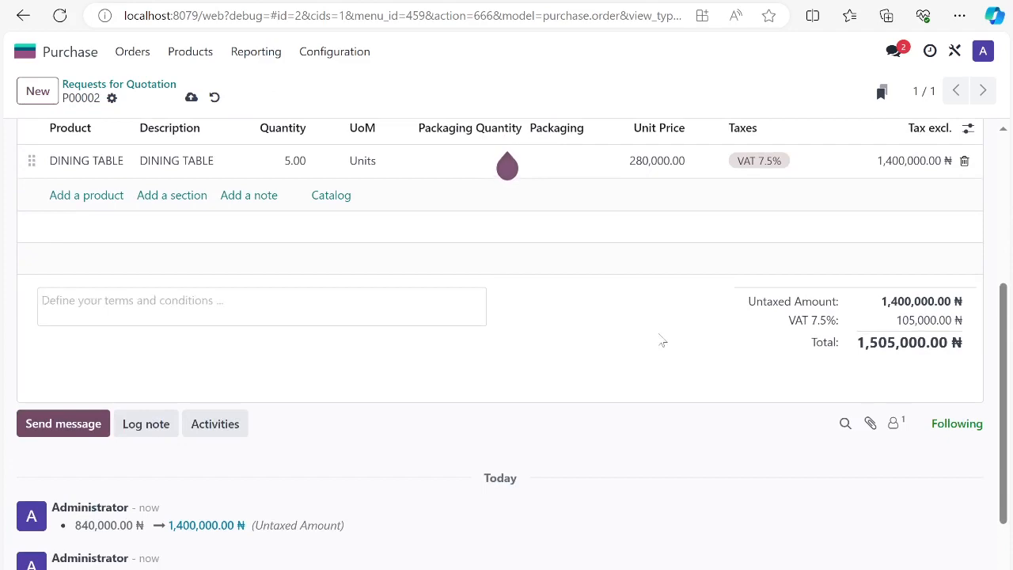
{"action": "scroll", "coordinate": [629, 367], "scroll_direction": "up", "scroll_amount": 3}
{"action": "scroll", "coordinate": [539, 435], "scroll_direction": "down", "scroll_amount": 2}
{"action": "scroll", "coordinate": [120, 314], "scroll_direction": "down", "scroll_amount": 1}
{"action": "scroll", "coordinate": [142, 420], "scroll_direction": "up", "scroll_amount": 2}
{"action": "scroll", "coordinate": [301, 457], "scroll_direction": "up", "scroll_amount": 1}
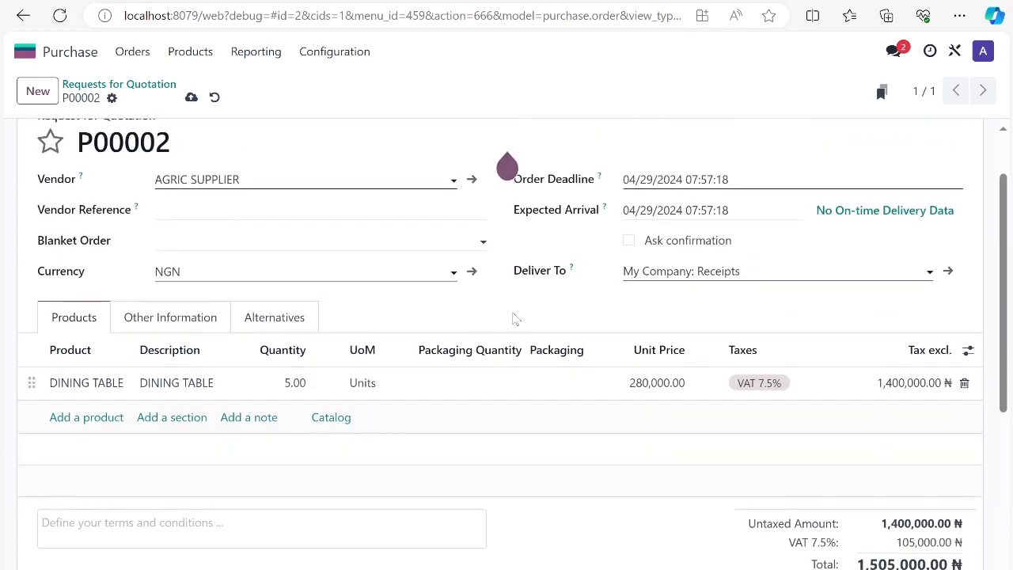
Check the Payment Terms and Fiscal Position choices under the request's other information, and view its alternatives section
{"action": "left_click", "coordinate": [151, 330]}
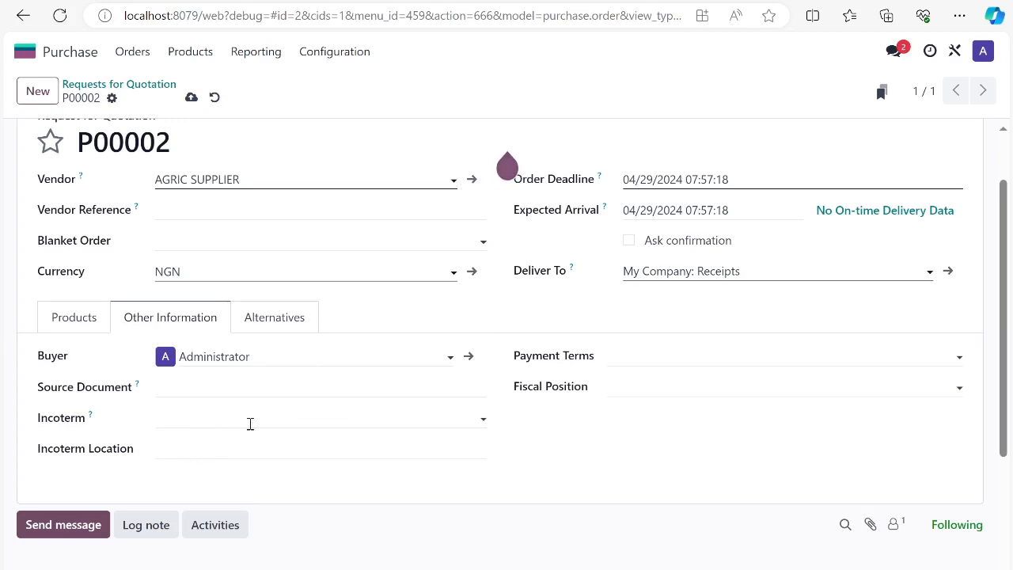
{"action": "left_click", "coordinate": [655, 360]}
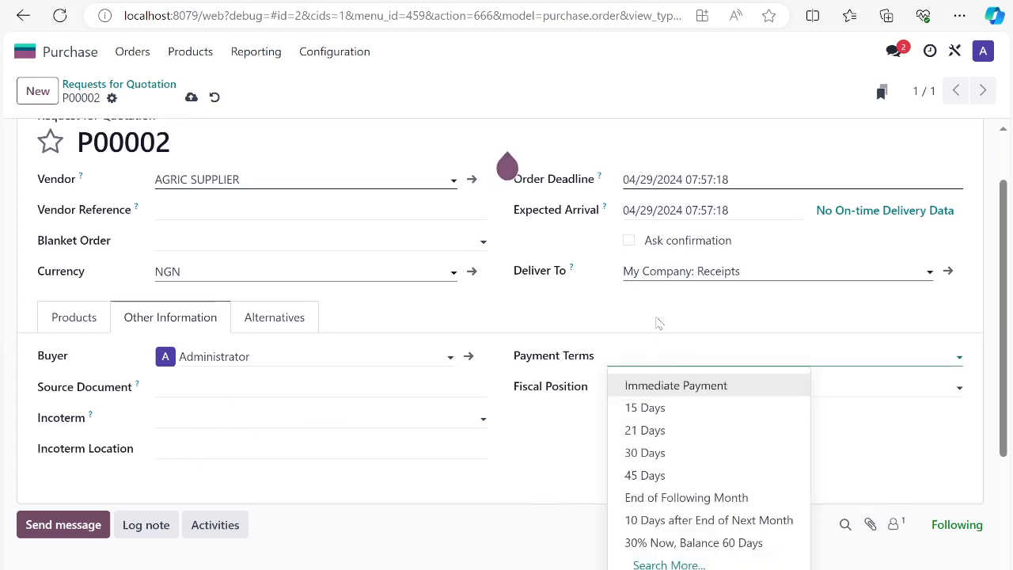
{"action": "left_click", "coordinate": [657, 322]}
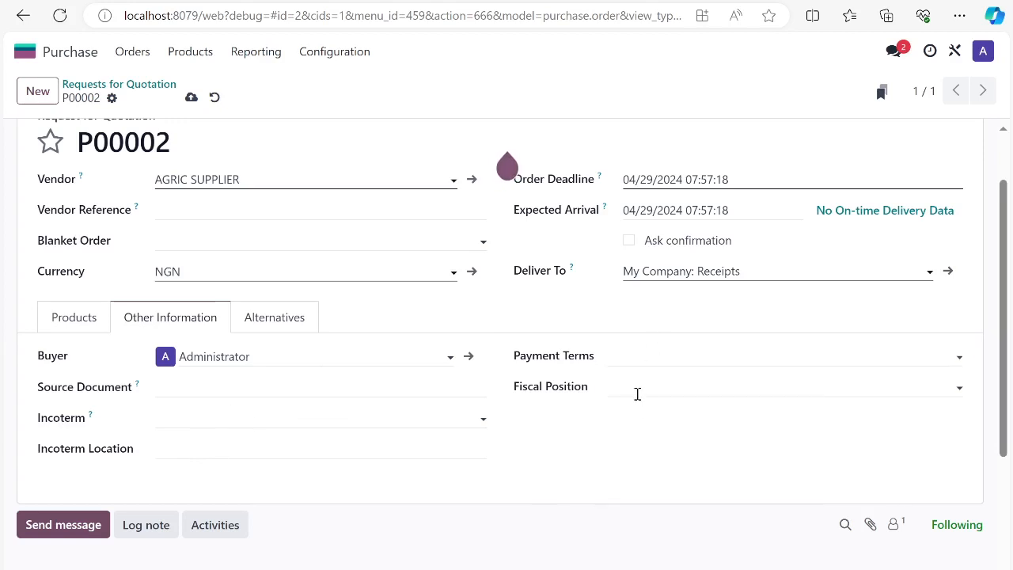
{"action": "left_click", "coordinate": [637, 393]}
{"action": "left_click", "coordinate": [638, 315]}
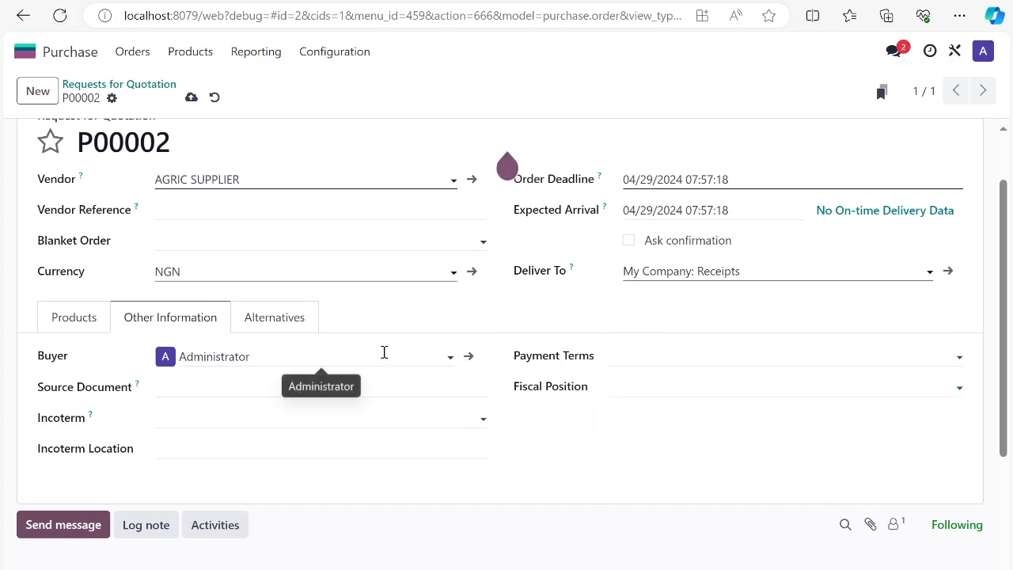
{"action": "left_click", "coordinate": [285, 323]}
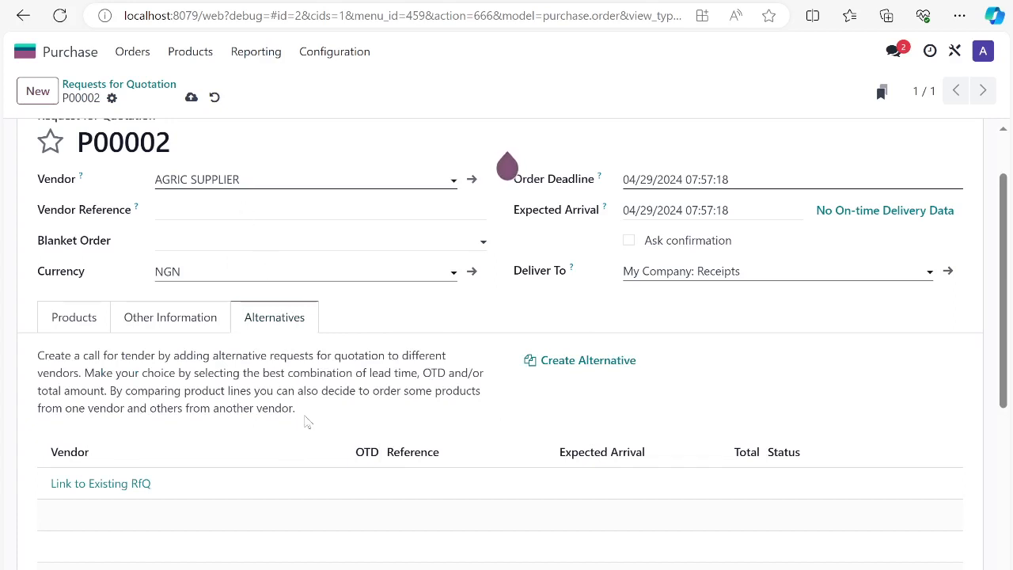
{"action": "scroll", "coordinate": [313, 420], "scroll_direction": "up", "scroll_amount": 2}
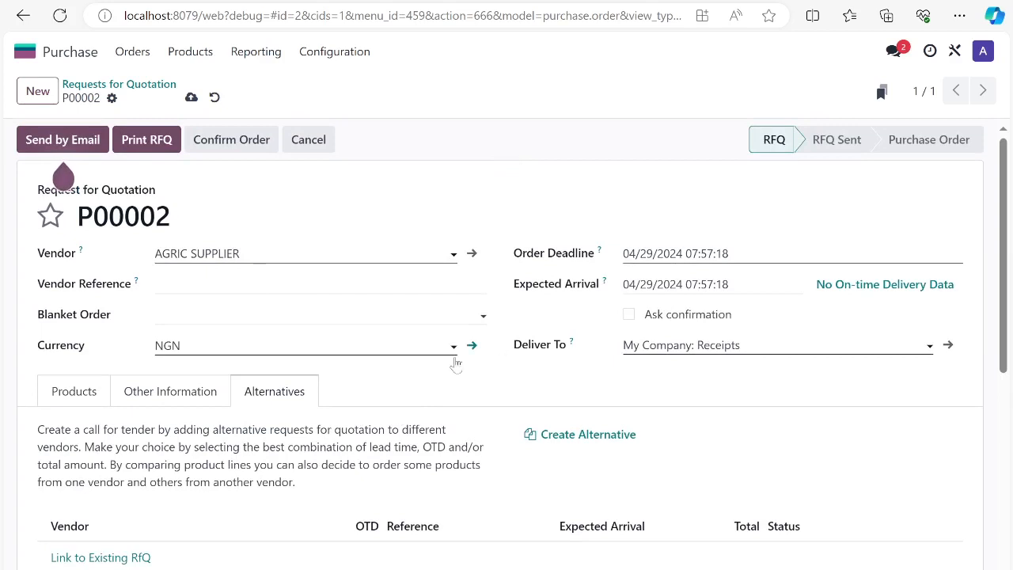
{"action": "left_click", "coordinate": [84, 394]}
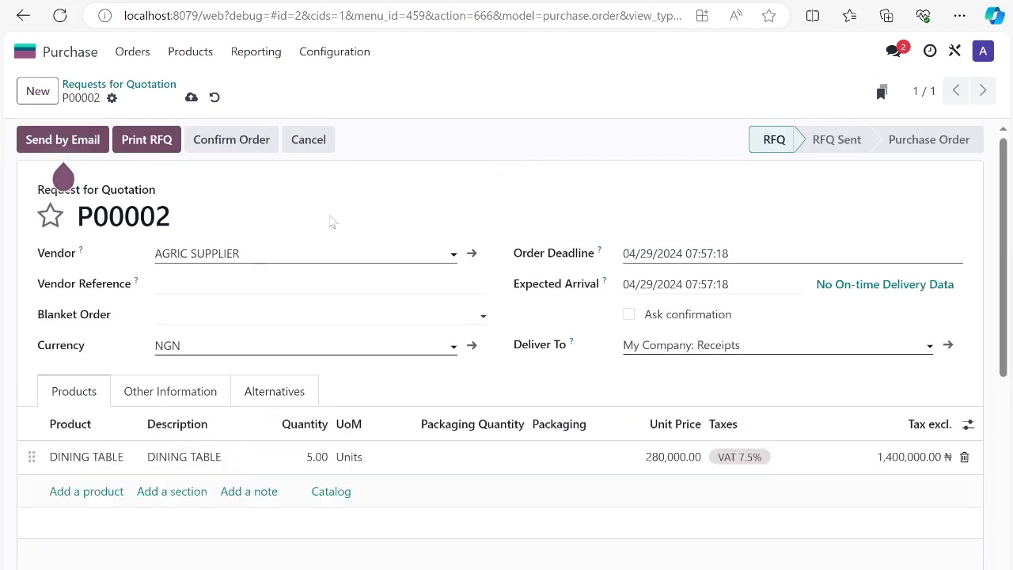
Save the request for quotation and review its order line, totals and change log
{"action": "left_click", "coordinate": [190, 97]}
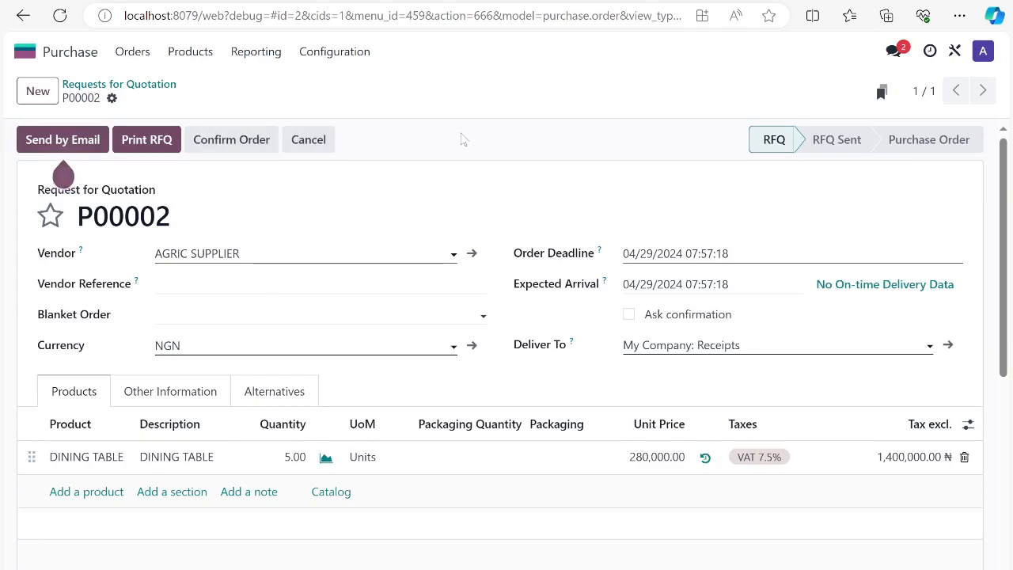
{"action": "scroll", "coordinate": [343, 377], "scroll_direction": "down", "scroll_amount": 5}
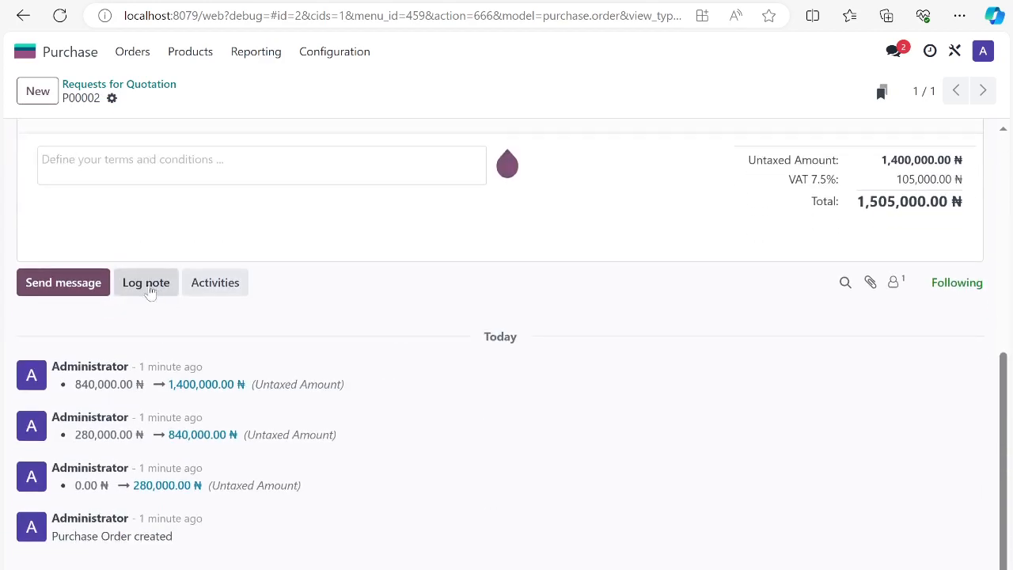
{"action": "scroll", "coordinate": [649, 315], "scroll_direction": "up", "scroll_amount": 5}
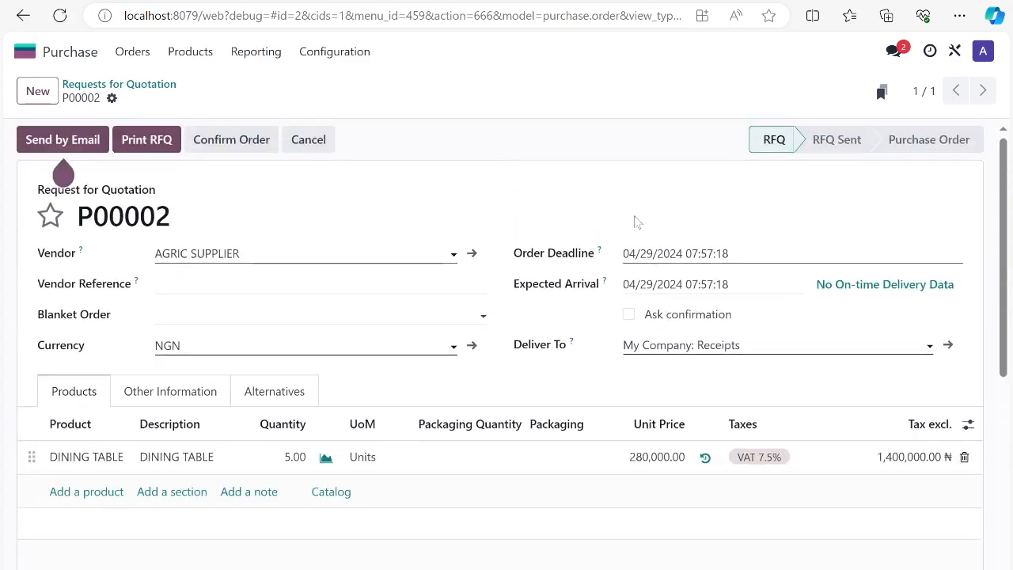
{"action": "scroll", "coordinate": [330, 277], "scroll_direction": "down", "scroll_amount": 2}
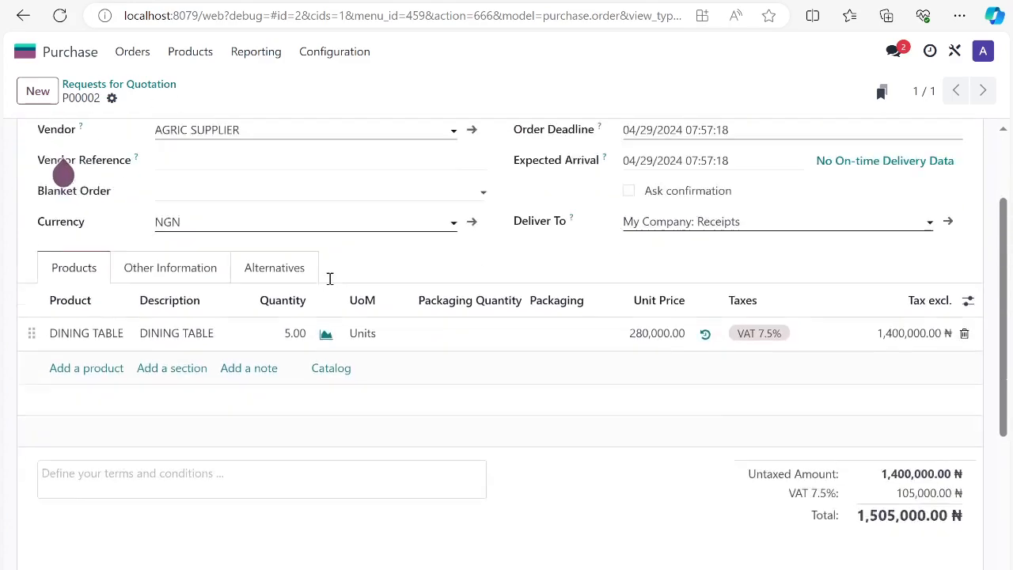
{"action": "scroll", "coordinate": [330, 278], "scroll_direction": "down", "scroll_amount": 4}
{"action": "scroll", "coordinate": [351, 309], "scroll_direction": "up", "scroll_amount": 3}
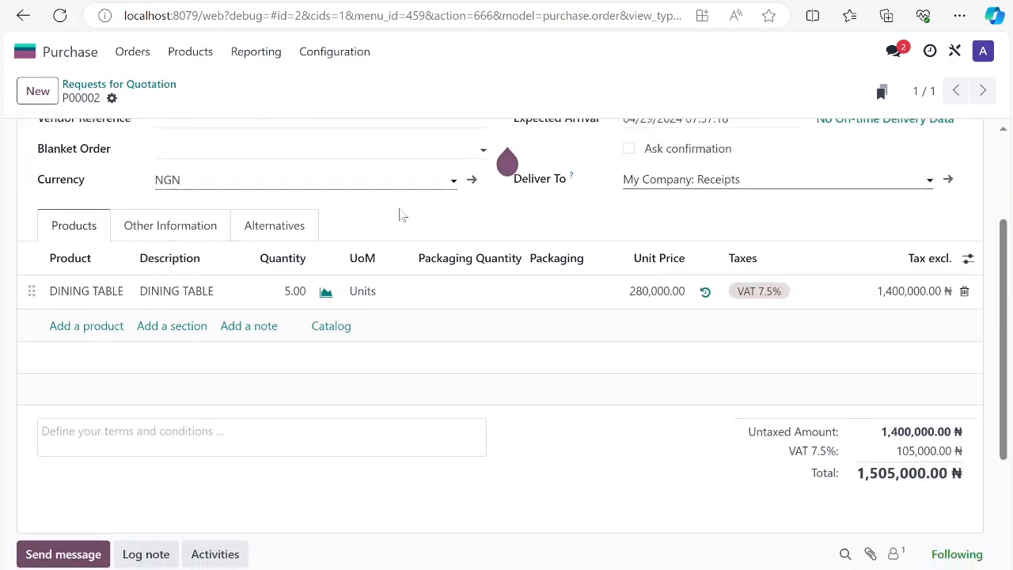
{"action": "scroll", "coordinate": [401, 214], "scroll_direction": "up", "scroll_amount": 3}
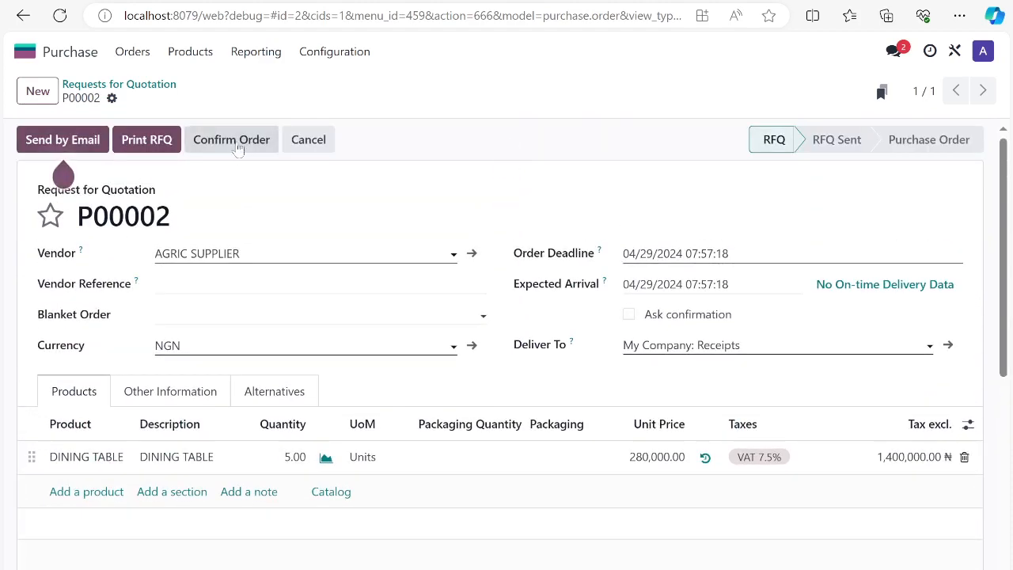
Log an internal note on the request that mentions the reviewing colleague and reads "please review this PO for confirmation"
{"action": "scroll", "coordinate": [258, 370], "scroll_direction": "down", "scroll_amount": 5}
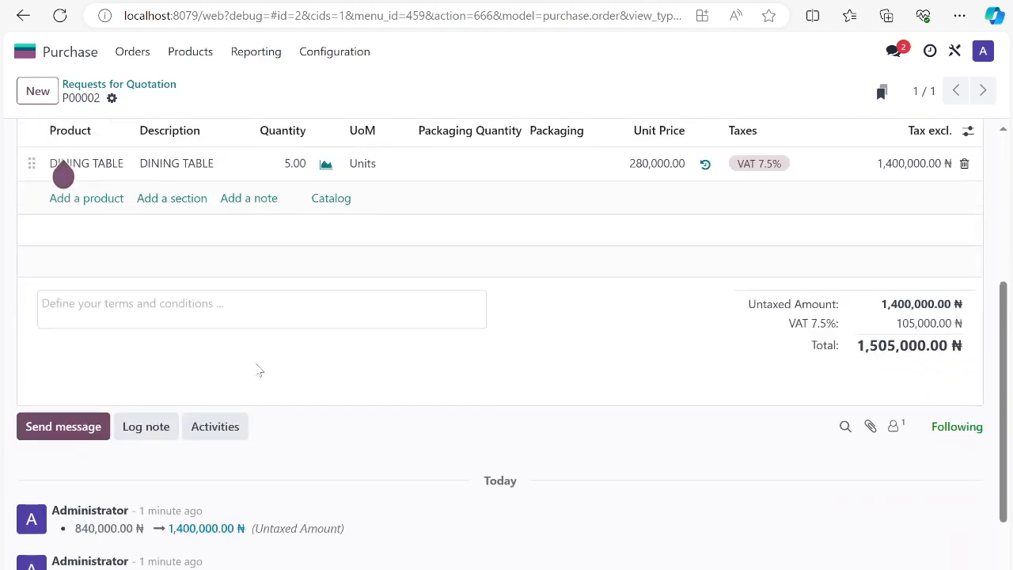
{"action": "left_click", "coordinate": [136, 426]}
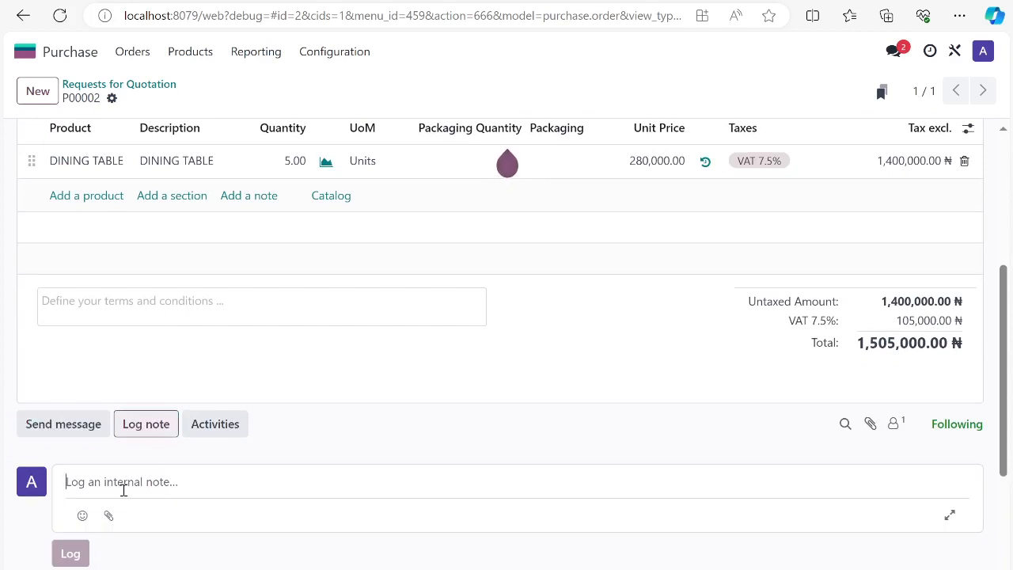
{"action": "type", "text": "@"}
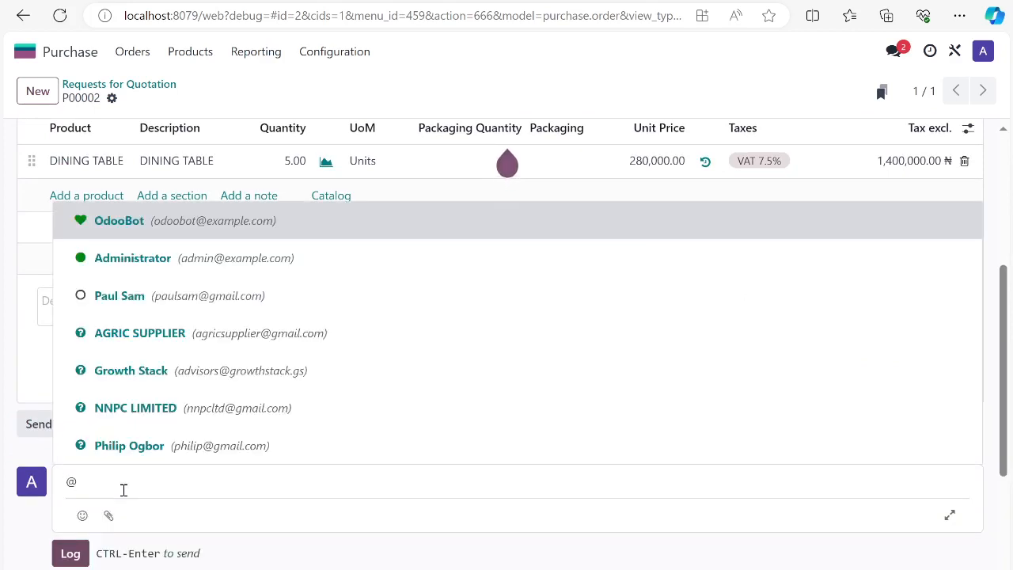
{"action": "type", "text": "S"}
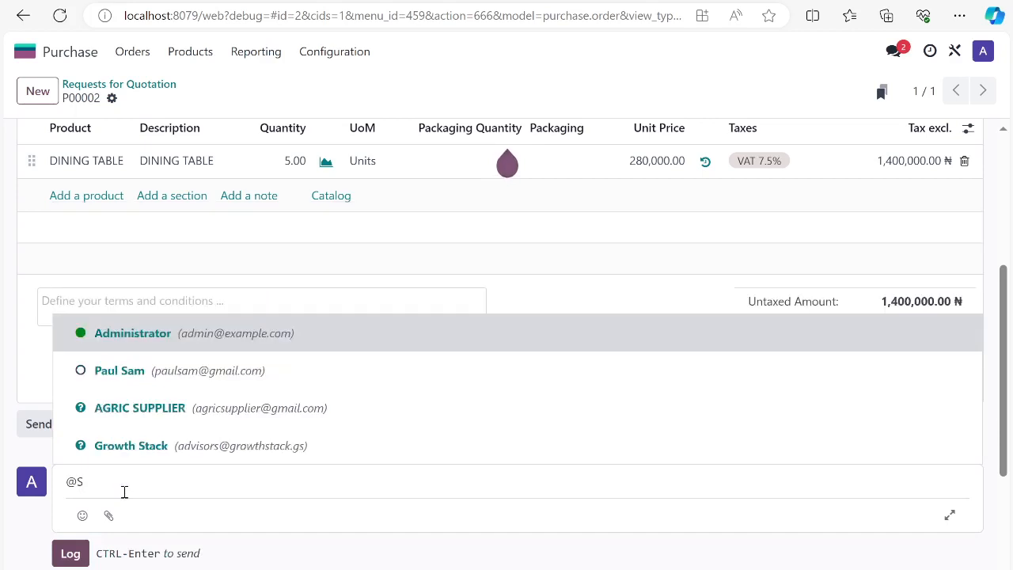
{"action": "left_click", "coordinate": [176, 383]}
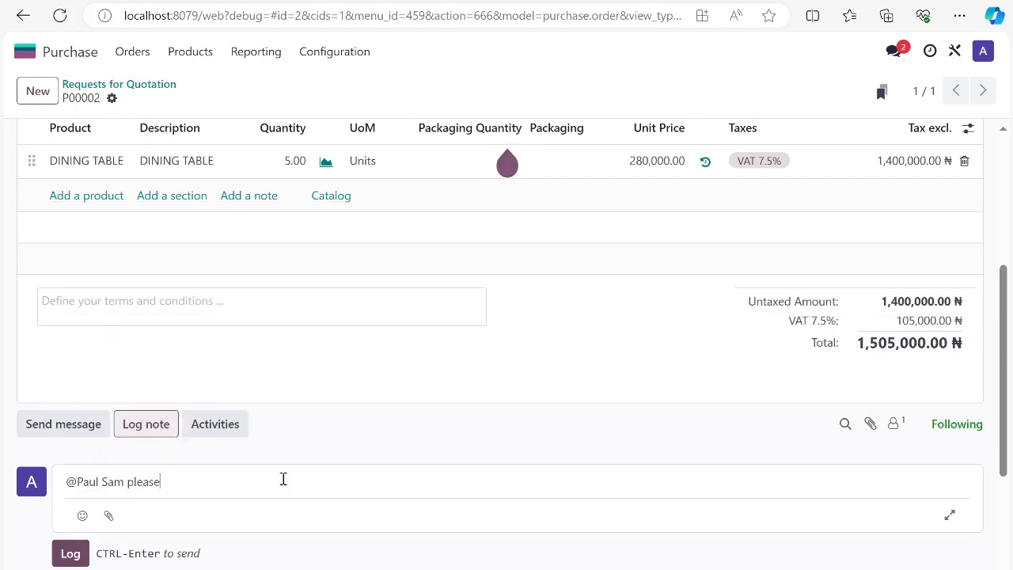
{"action": "type", "text": "please review this PO for confirmation"}
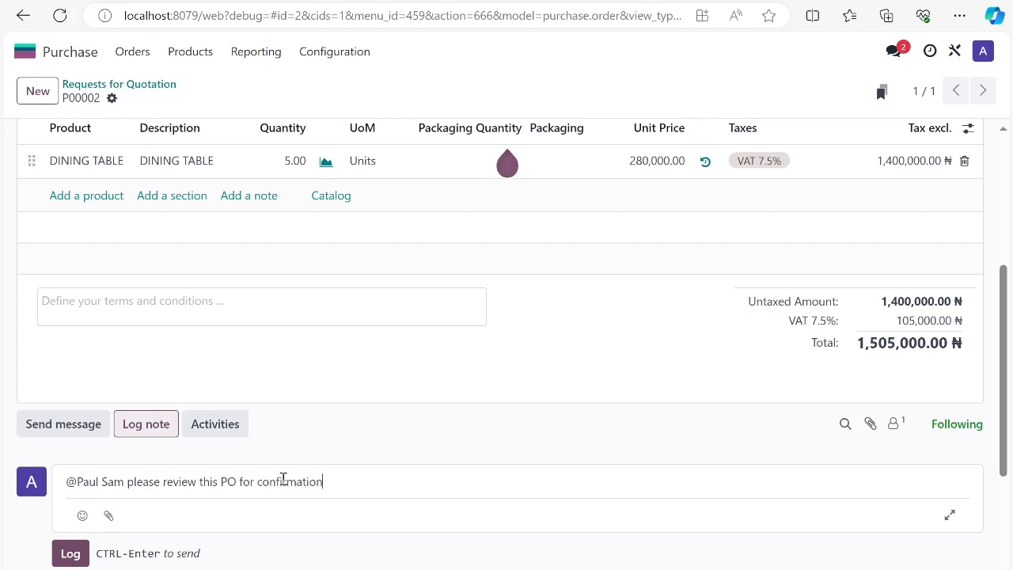
{"action": "left_click", "coordinate": [72, 554]}
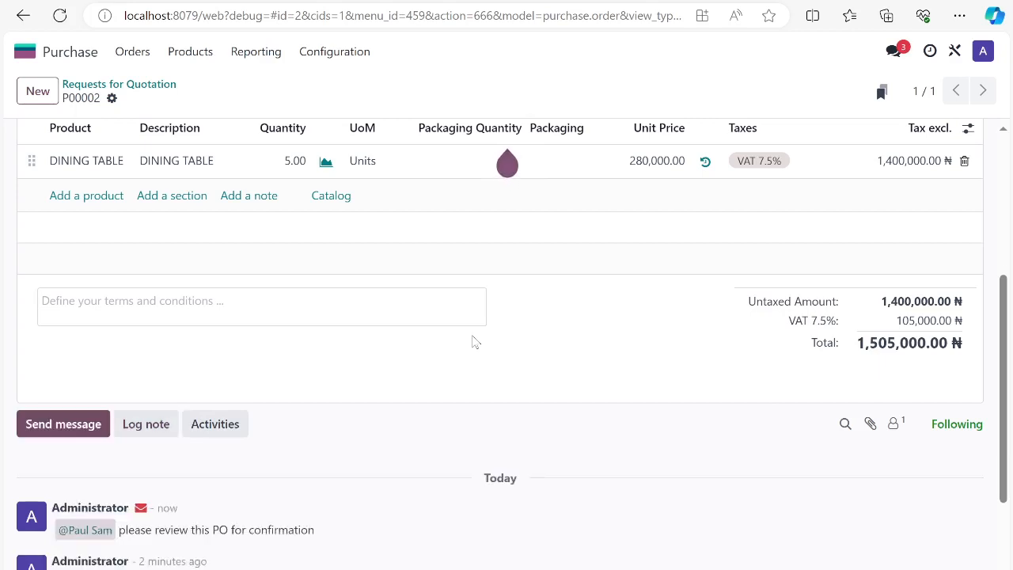
Log an internal note "Vendor Invoice" with the subscription PDF attached, and preview the attachment
{"action": "scroll", "coordinate": [233, 468], "scroll_direction": "down", "scroll_amount": 3}
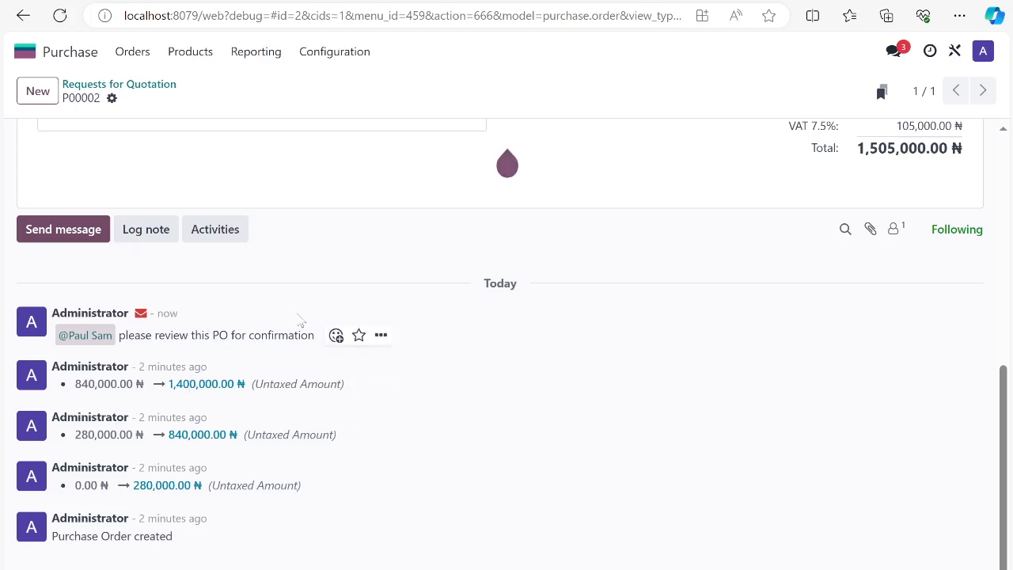
{"action": "scroll", "coordinate": [301, 321], "scroll_direction": "up", "scroll_amount": 1}
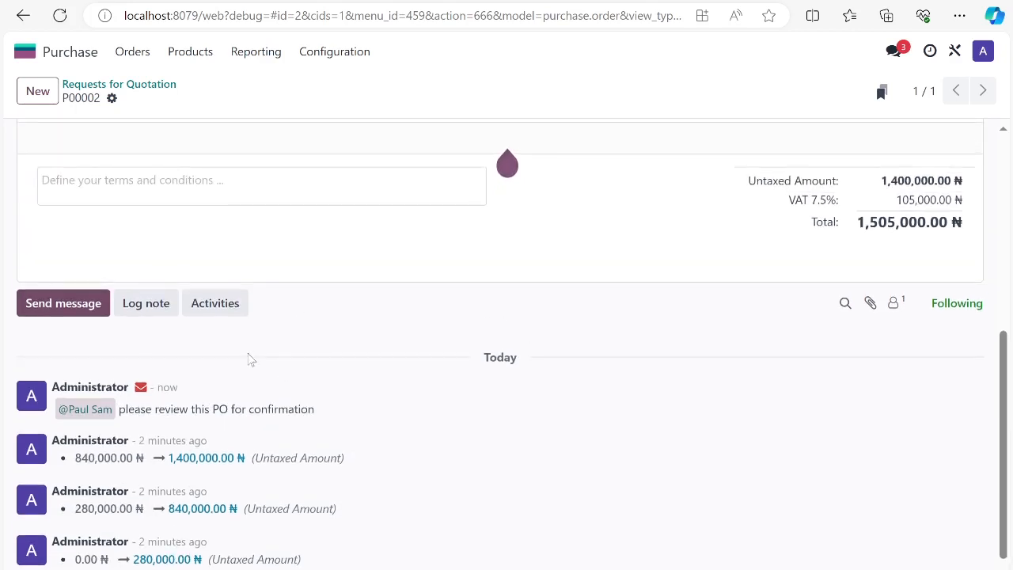
{"action": "left_click", "coordinate": [144, 312]}
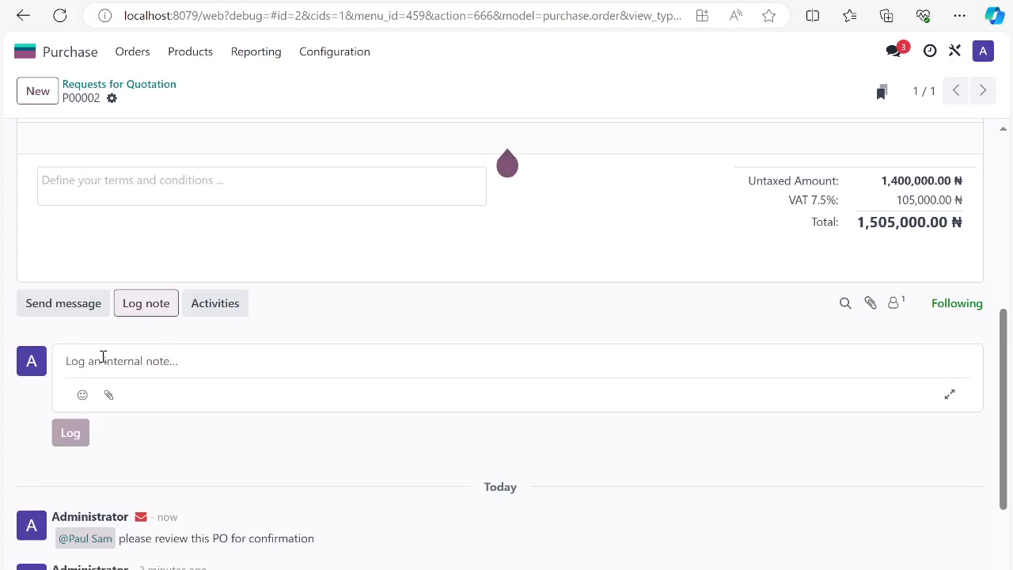
{"action": "type", "text": "Vendor Invoice"}
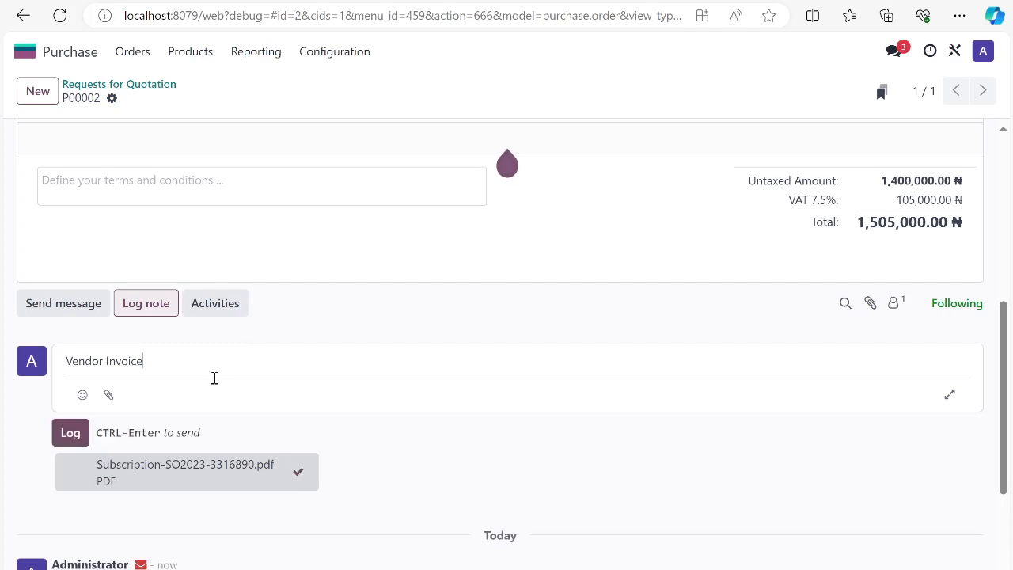
{"action": "left_click", "coordinate": [69, 434]}
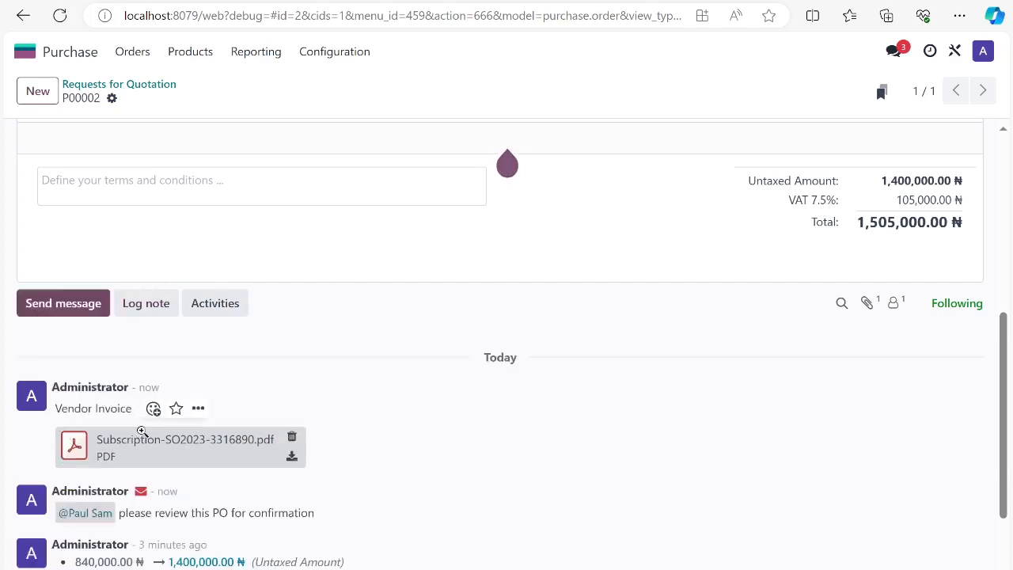
{"action": "left_click", "coordinate": [162, 455]}
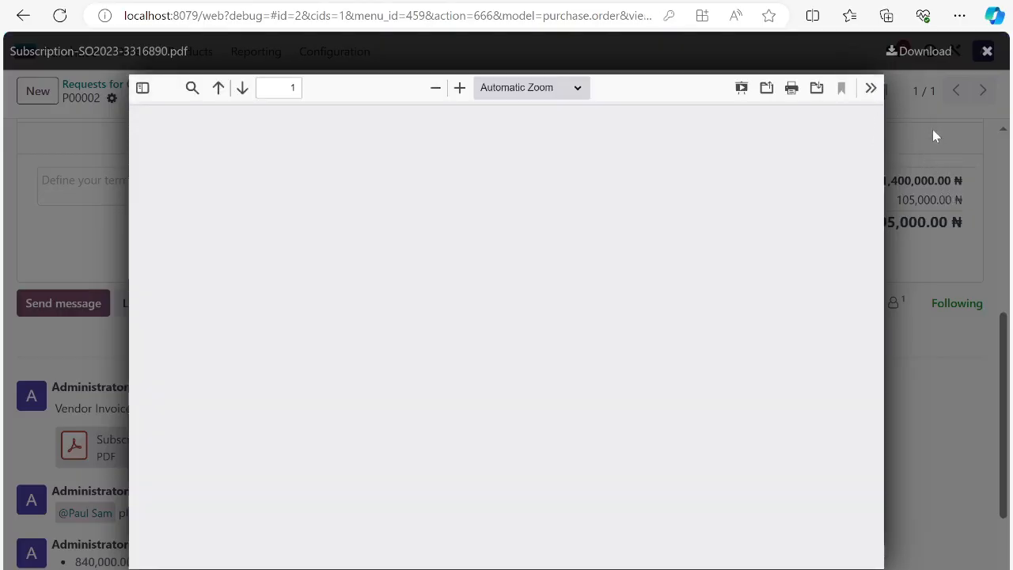
{"action": "left_click", "coordinate": [932, 129]}
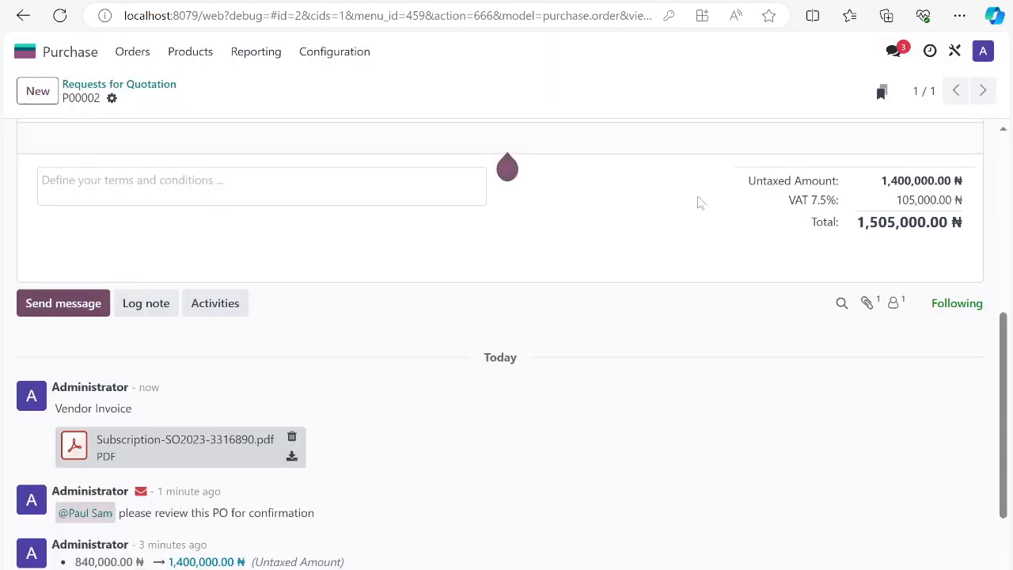
Try to send the request for quotation to the vendor by email, and reload the unresponsive page
{"action": "scroll", "coordinate": [437, 244], "scroll_direction": "up", "scroll_amount": 2}
{"action": "scroll", "coordinate": [438, 243], "scroll_direction": "up", "scroll_amount": 4}
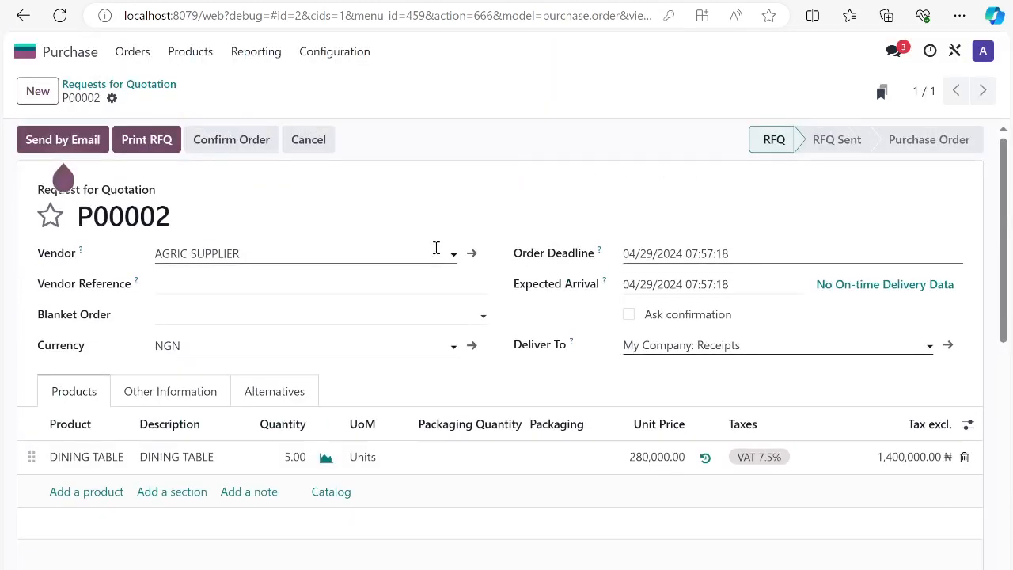
{"action": "mouse_move", "coordinate": [79, 148]}
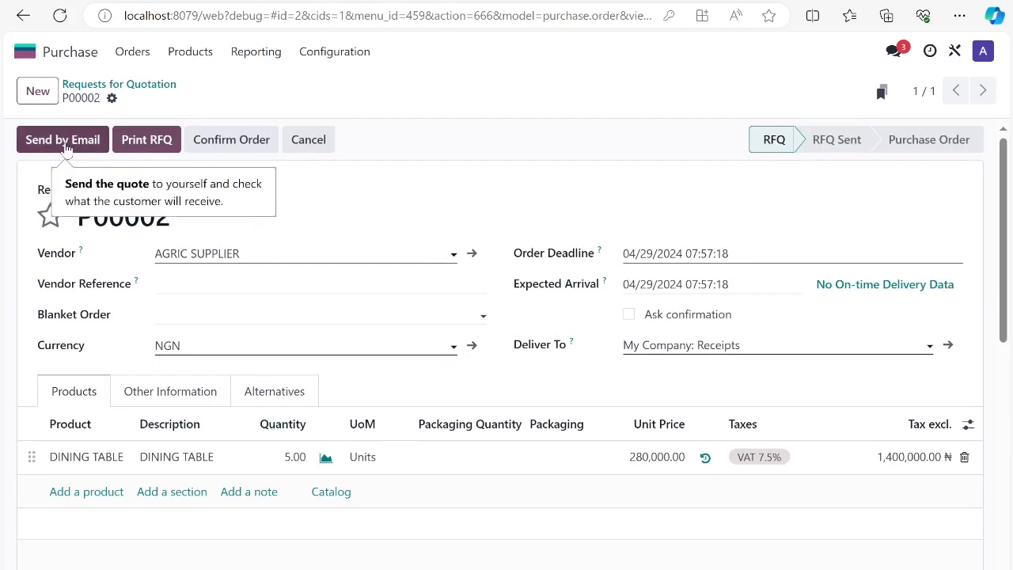
{"action": "left_click", "coordinate": [67, 145]}
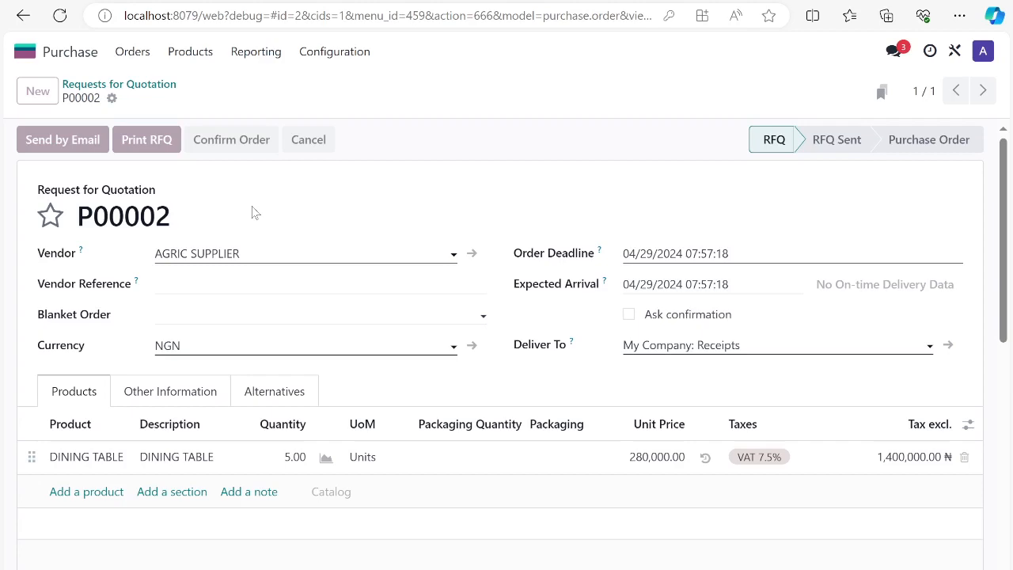
{"action": "scroll", "coordinate": [254, 212], "scroll_direction": "down", "scroll_amount": 8}
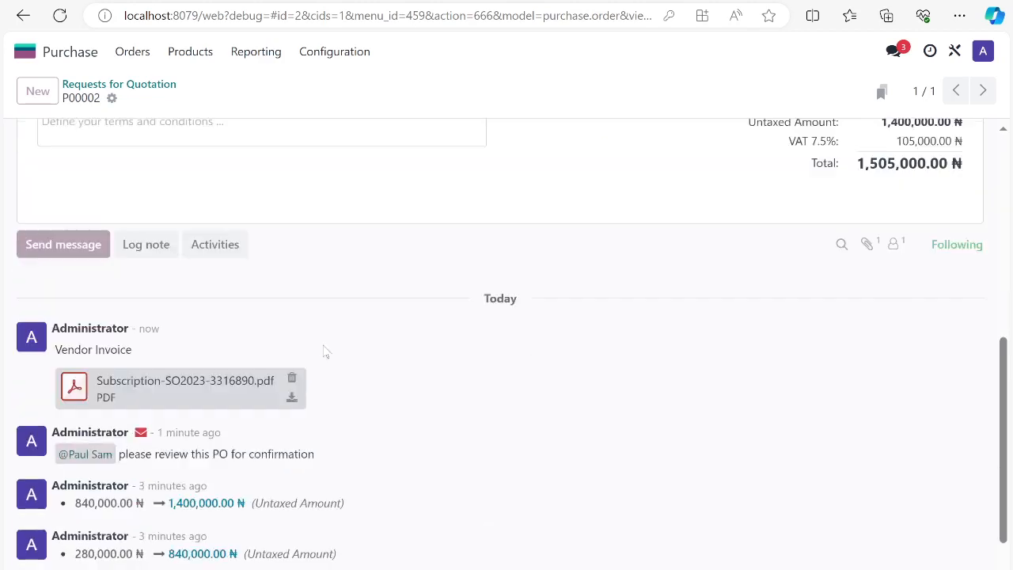
{"action": "scroll", "coordinate": [106, 260], "scroll_direction": "up", "scroll_amount": 2}
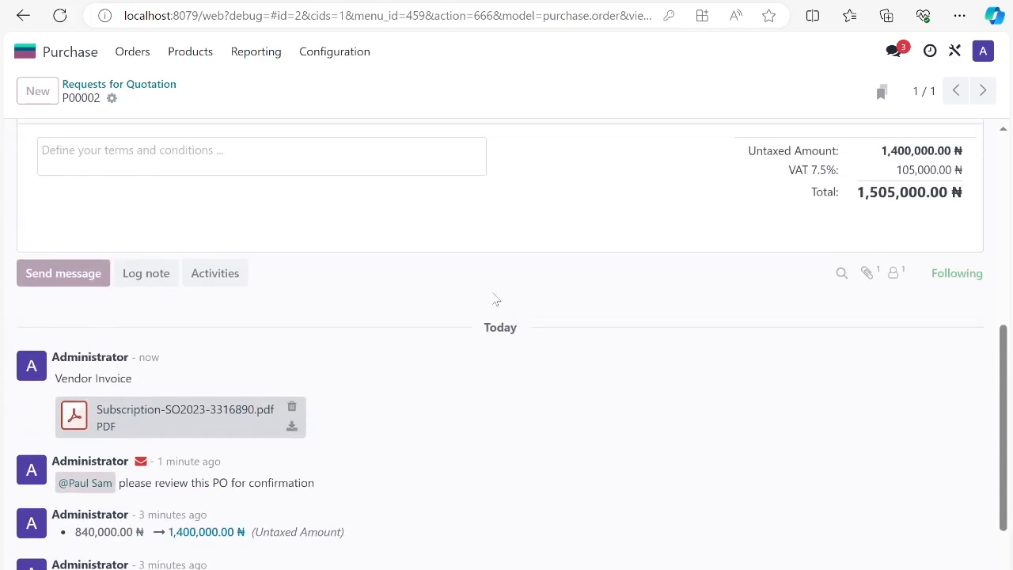
{"action": "scroll", "coordinate": [463, 297], "scroll_direction": "up", "scroll_amount": 6}
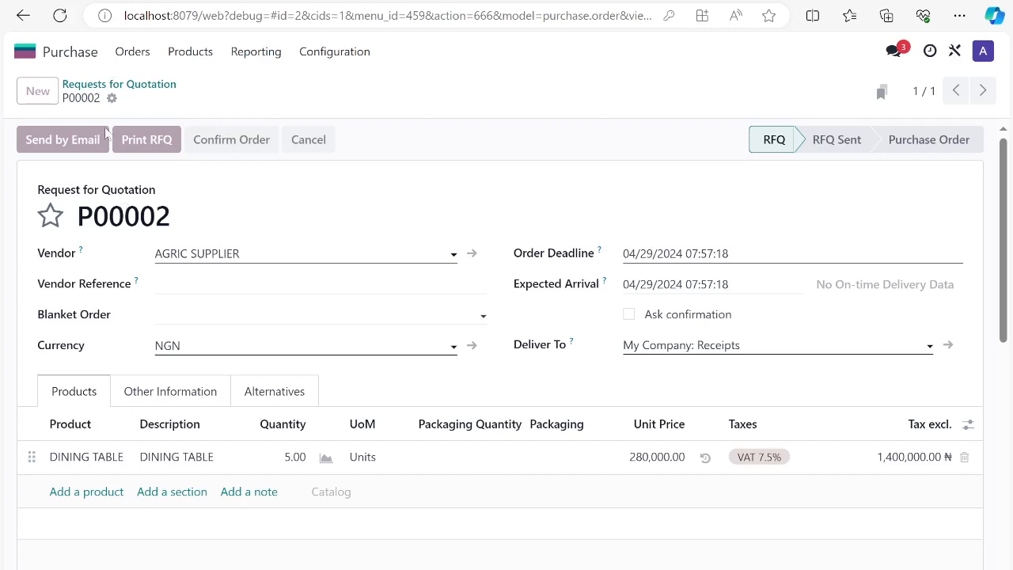
{"action": "left_click", "coordinate": [59, 15]}
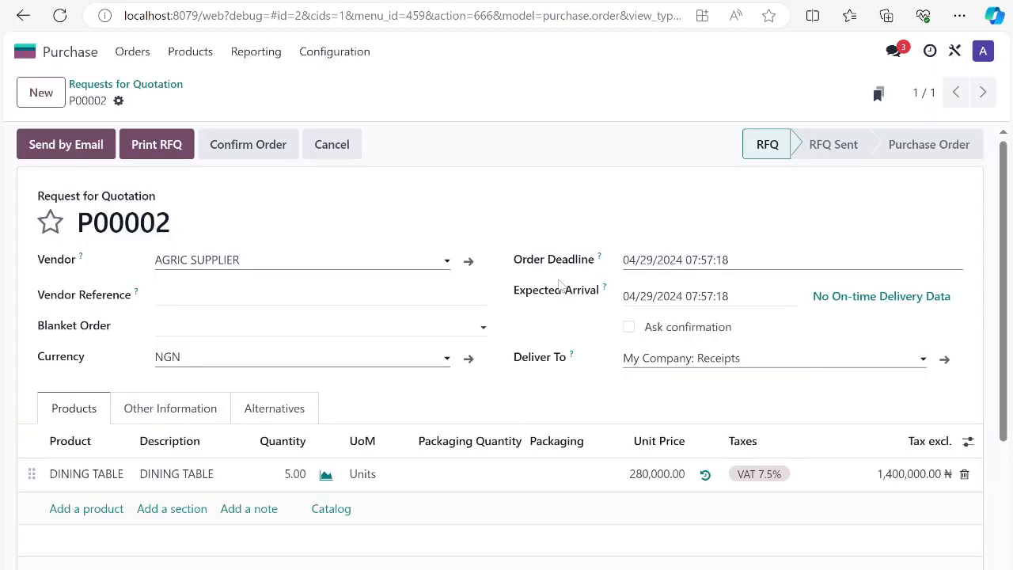
Review the request's order line and logged notes, and confirm the order
{"action": "scroll", "coordinate": [351, 303], "scroll_direction": "down", "scroll_amount": 1}
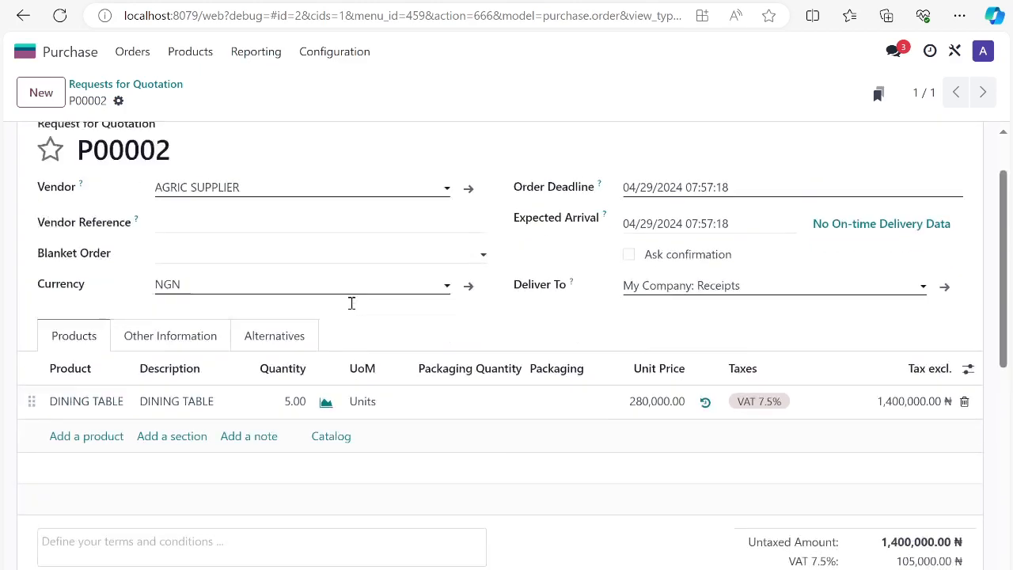
{"action": "scroll", "coordinate": [351, 303], "scroll_direction": "up", "scroll_amount": 1}
{"action": "scroll", "coordinate": [294, 391], "scroll_direction": "down", "scroll_amount": 6}
{"action": "scroll", "coordinate": [291, 410], "scroll_direction": "down", "scroll_amount": 1}
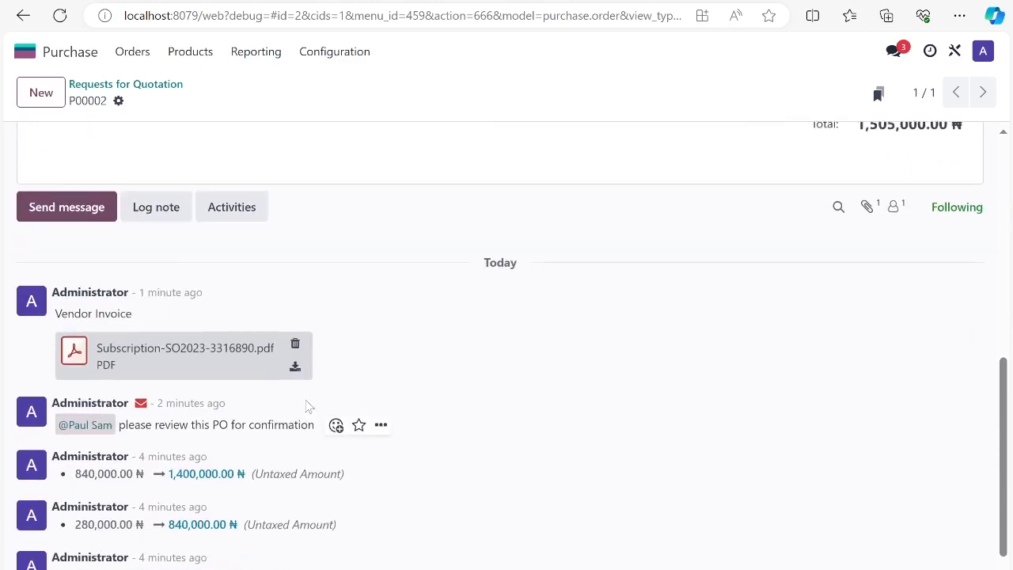
{"action": "scroll", "coordinate": [308, 395], "scroll_direction": "up", "scroll_amount": 10}
{"action": "left_click", "coordinate": [246, 138]}
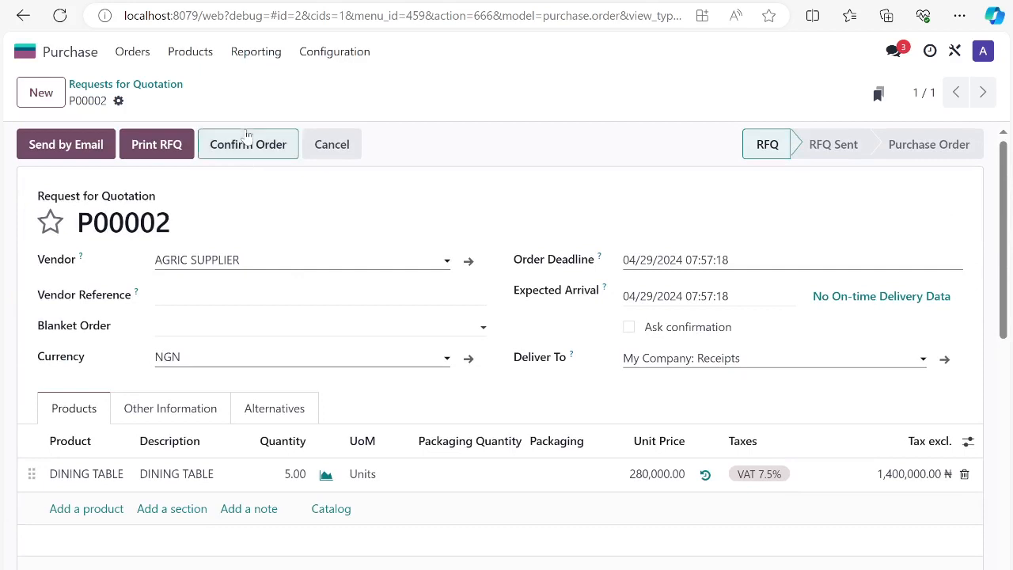